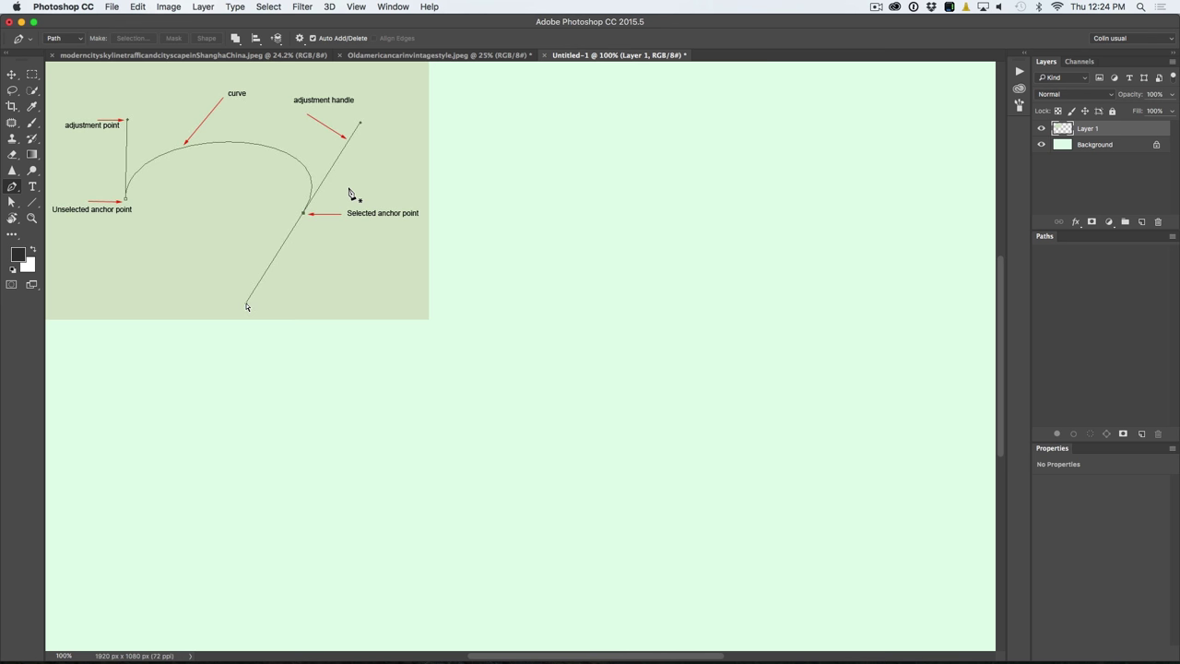
# Step: Draw an open arch with the Pen tool in the blank area, using two anchor points with roughly vertical handles
pyautogui.click(12, 187)
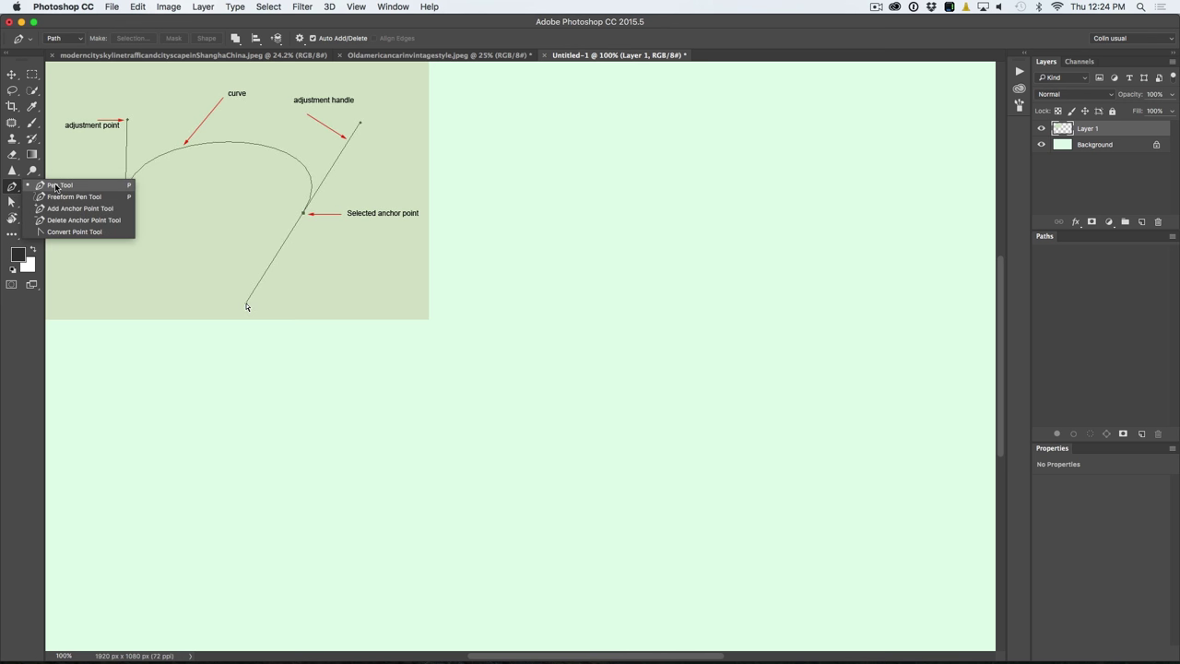
pyautogui.click(55, 187)
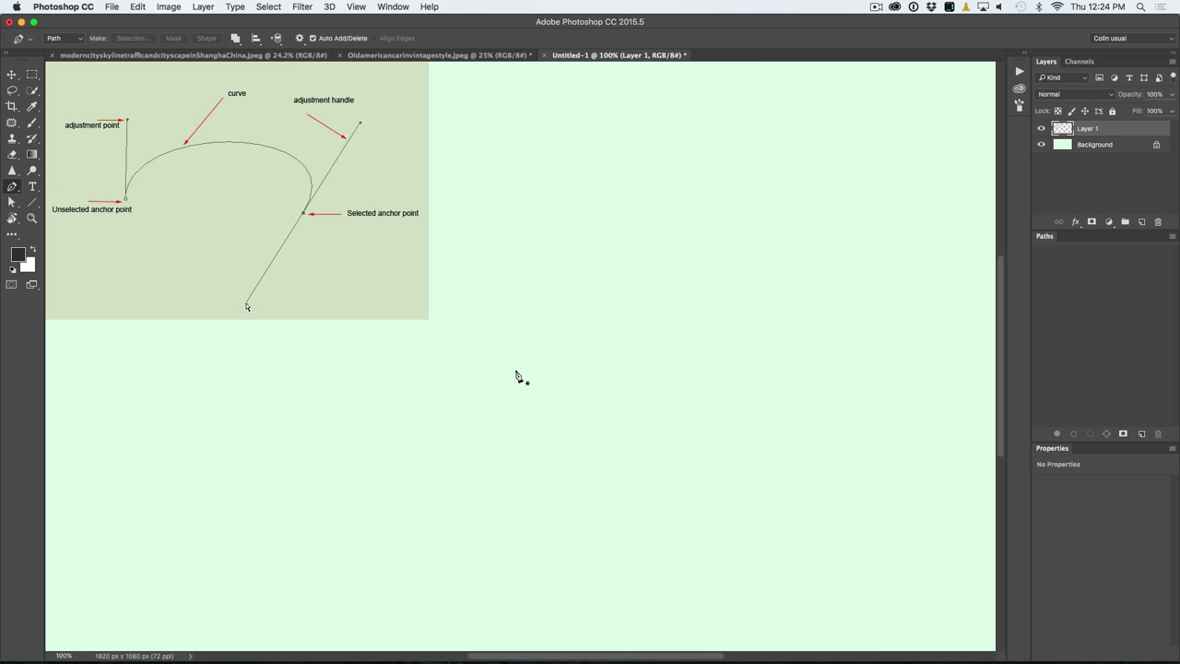
pyautogui.moveTo(507, 417); pyautogui.dragTo(507, 326)
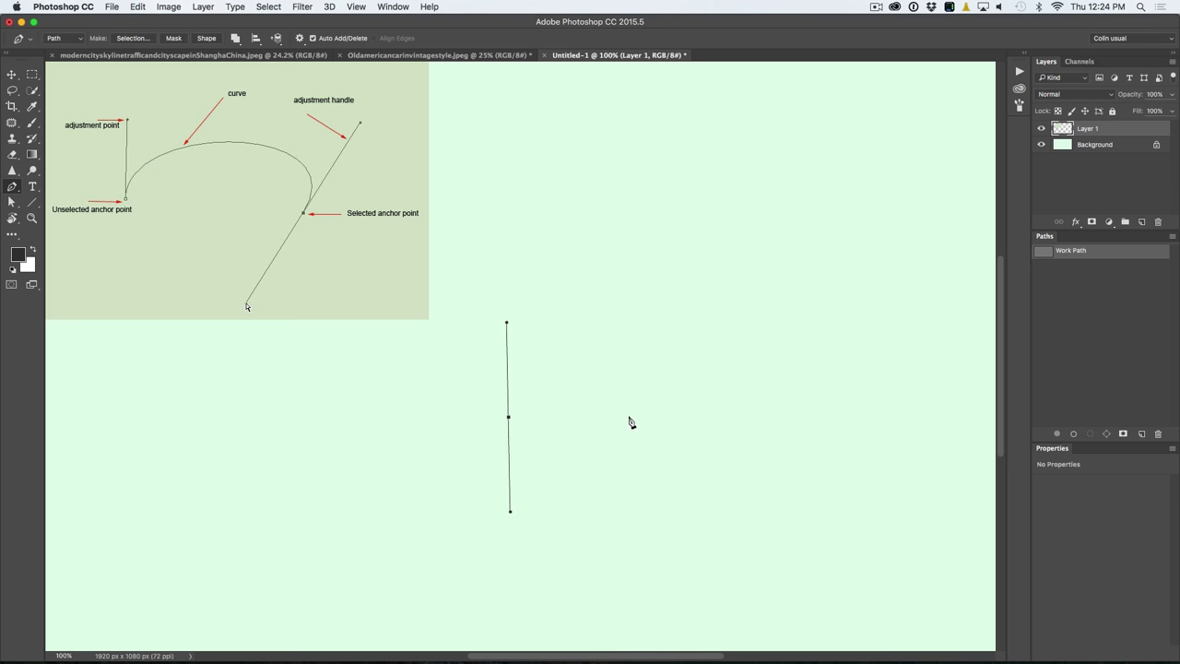
pyautogui.press('super+z')
pyautogui.moveTo(629, 416); pyautogui.dragTo(631, 521)
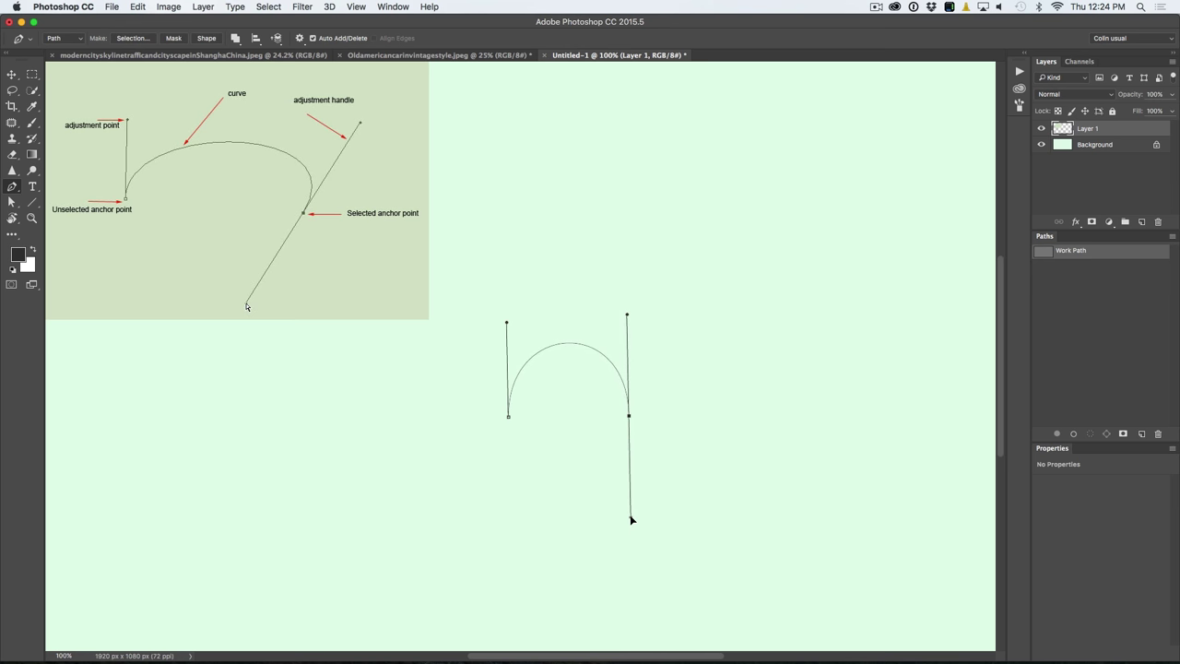
pyautogui.moveTo(631, 520)
pyautogui.mouseDown()
pyautogui.moveTo(661, 430)
pyautogui.moveTo(645, 342)
pyautogui.moveTo(615, 316)
pyautogui.moveTo(630, 304)
pyautogui.moveTo(663, 314)
pyautogui.moveTo(594, 316)
pyautogui.moveTo(695, 324)
pyautogui.moveTo(624, 323)
pyautogui.moveTo(628, 415)
pyautogui.moveTo(618, 161)
pyautogui.moveTo(624, 390)
pyautogui.moveTo(635, 375)
pyautogui.moveTo(689, 422)
pyautogui.moveTo(639, 526)
pyautogui.moveTo(622, 491)
pyautogui.moveTo(632, 504)
pyautogui.mouseUp()
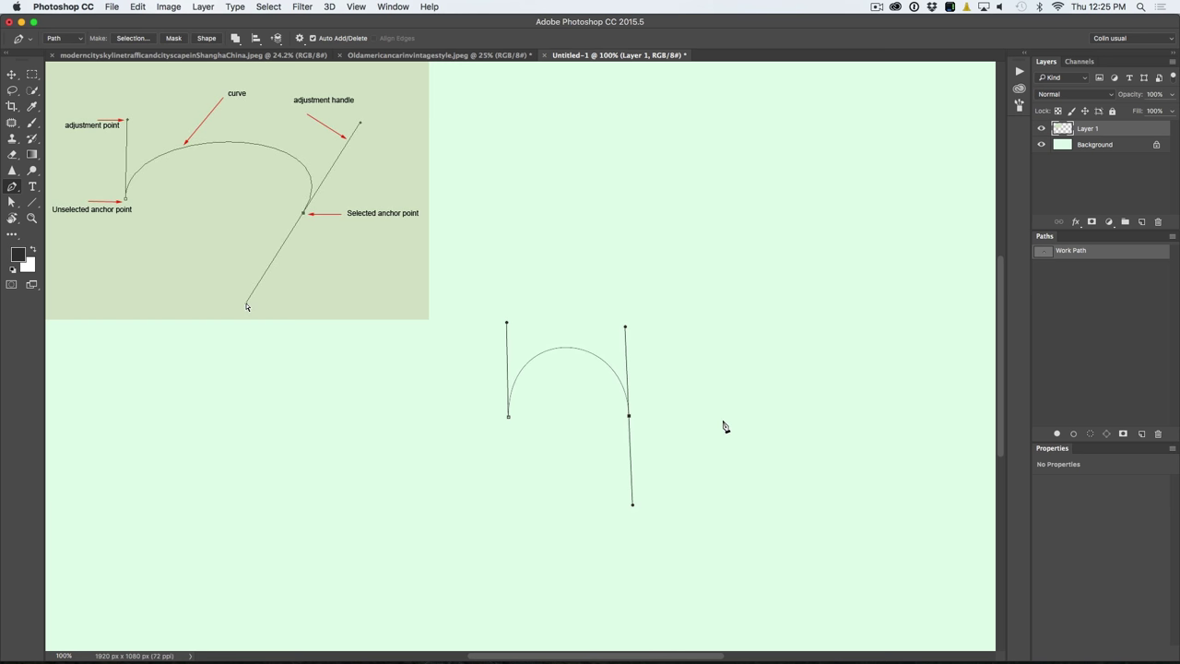
# Step: Try to continue the path with a U-shaped dip to a third anchor point beyond the arch
pyautogui.moveTo(726, 419); pyautogui.dragTo(723, 328)
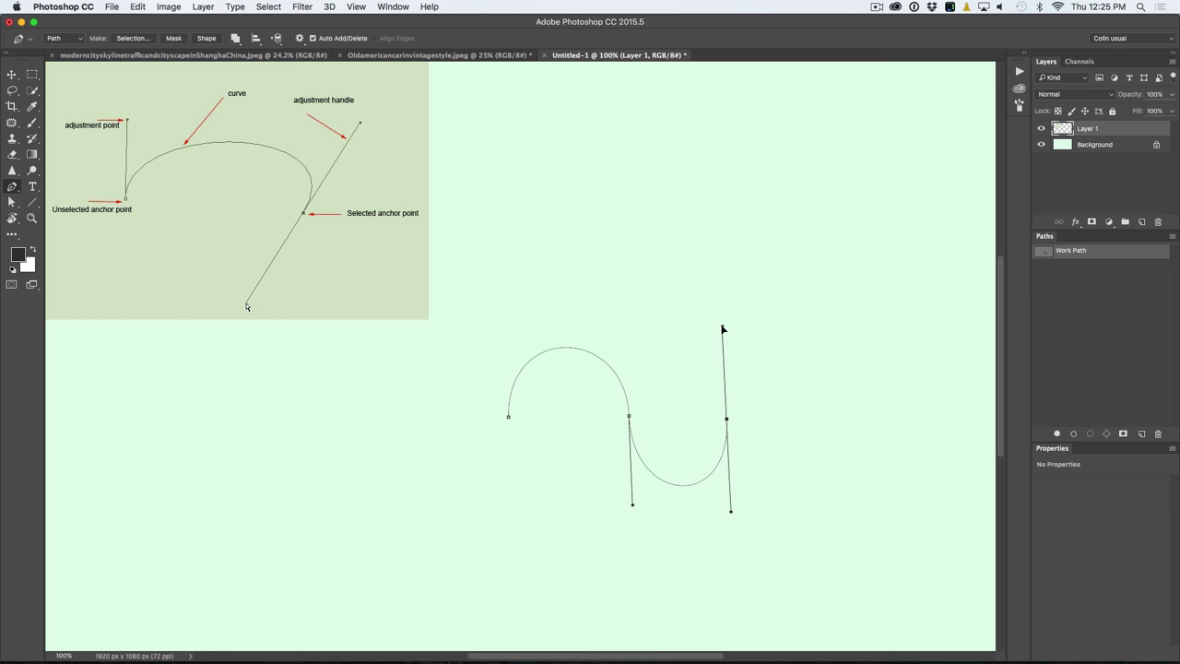
pyautogui.moveTo(722, 329); pyautogui.dragTo(723, 331)
pyautogui.press('super+z')
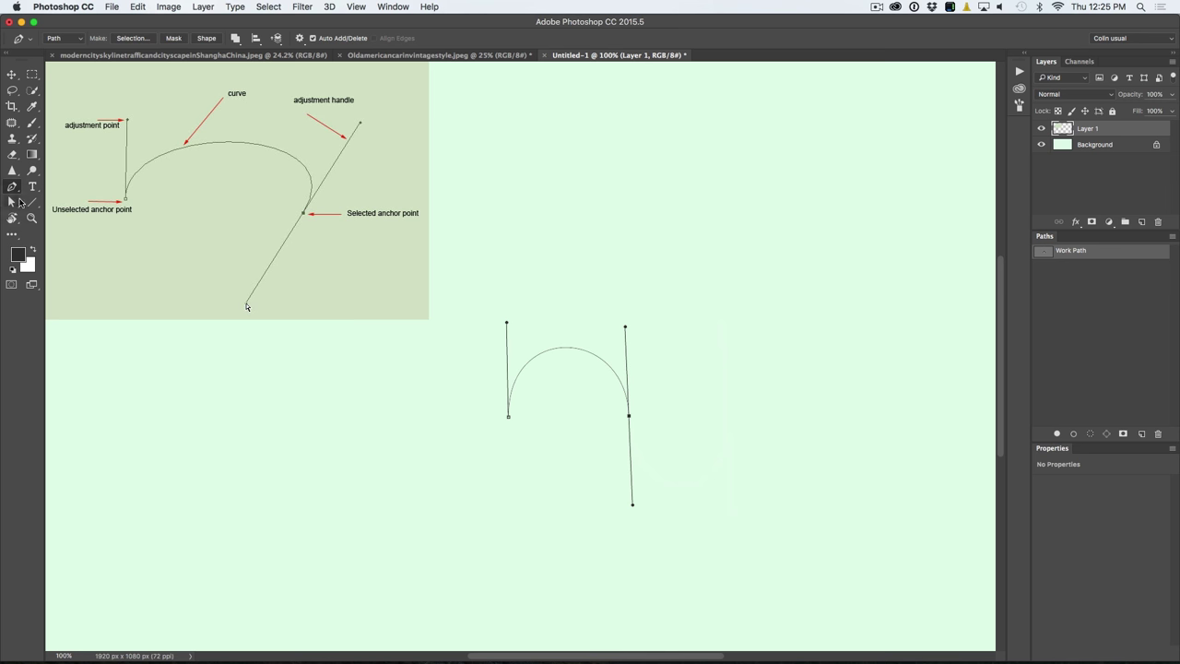
# Step: Turn the arch's end anchor into a cusp and add a second upward arch beside it with the Pen tool
pyautogui.click(14, 189)
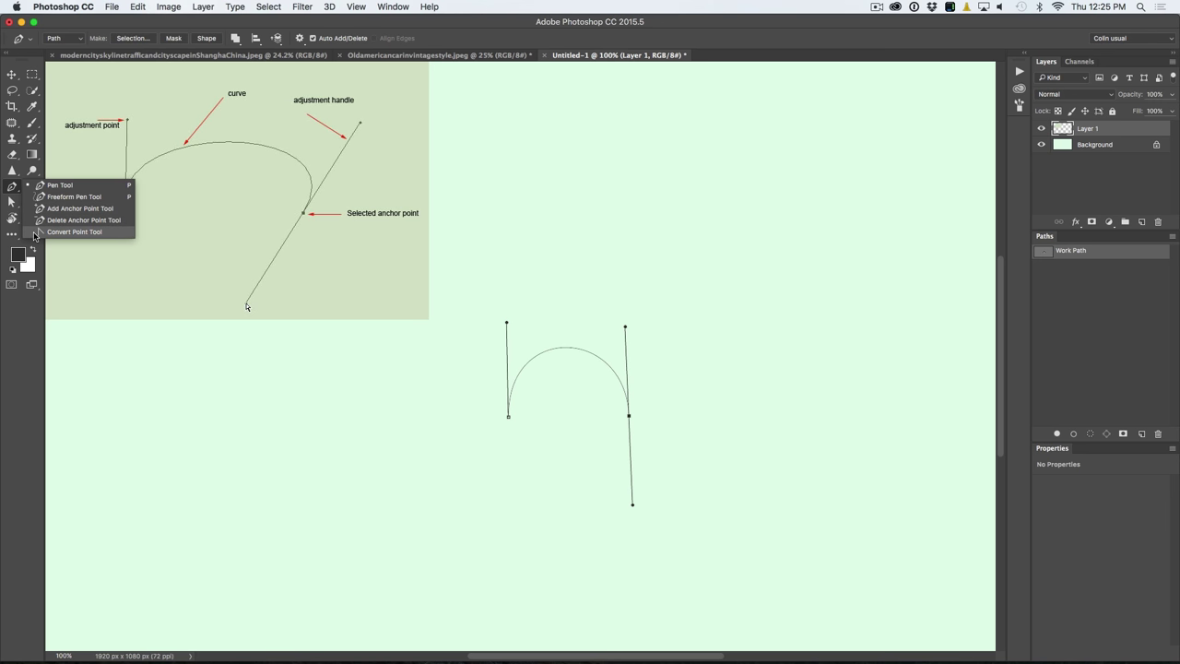
pyautogui.click(58, 186)
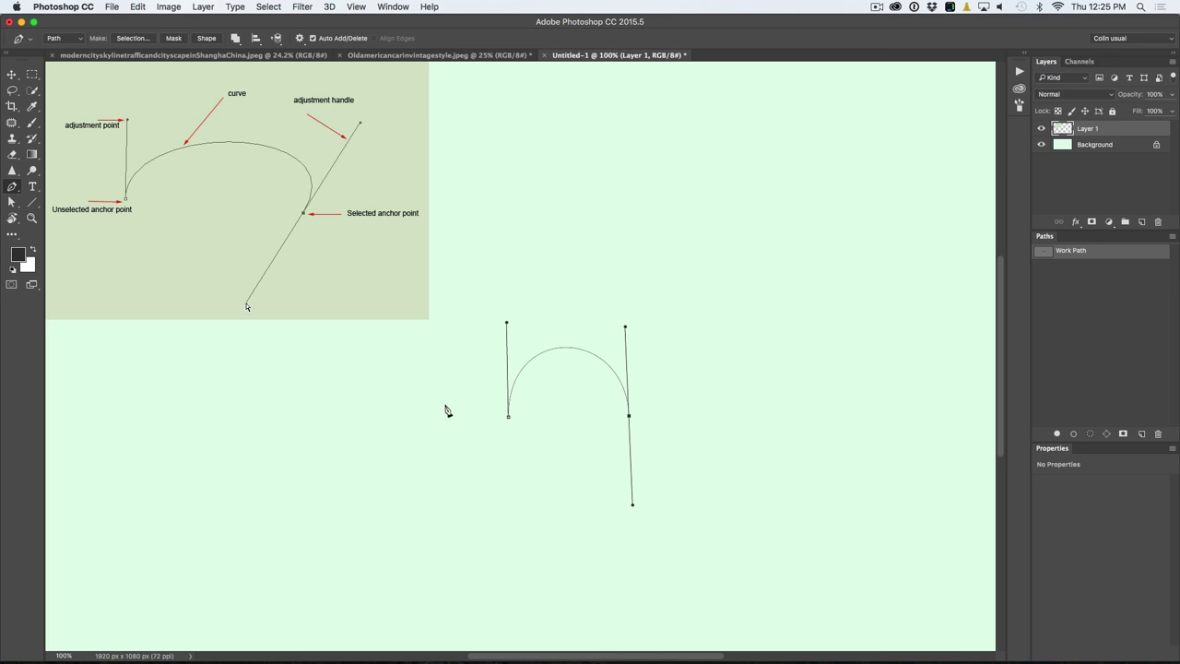
pyautogui.click(629, 418)
pyautogui.click(745, 418)
pyautogui.moveTo(744, 419); pyautogui.dragTo(748, 501)
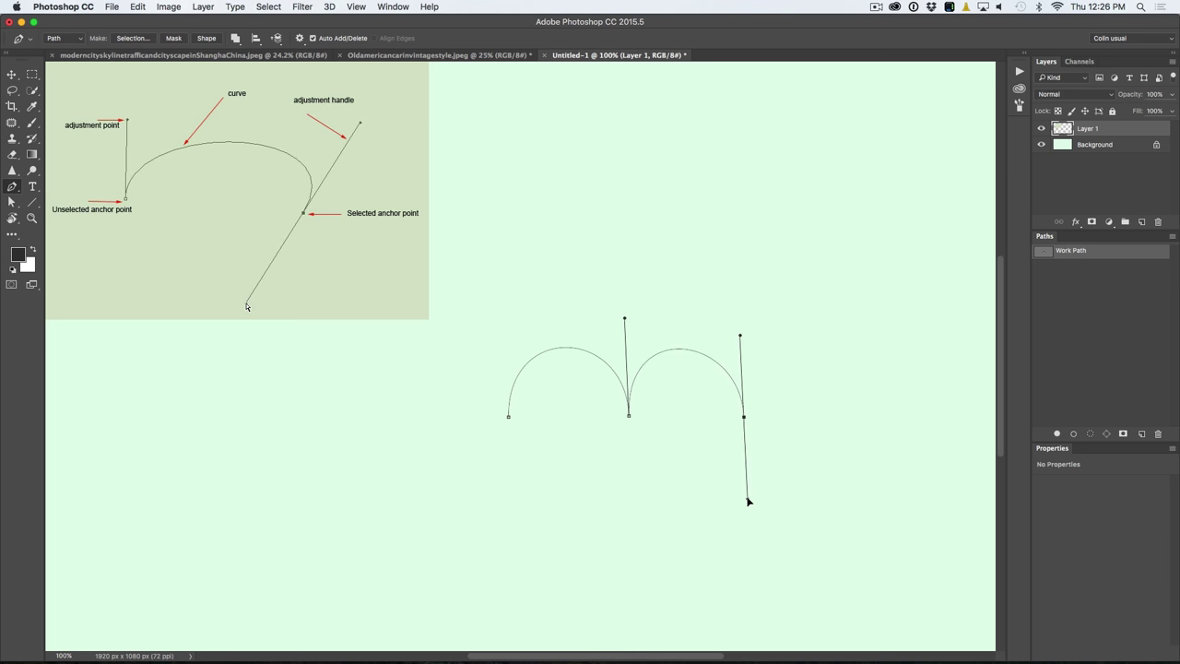
pyautogui.moveTo(748, 502)
pyautogui.mouseDown()
pyautogui.moveTo(702, 494)
pyautogui.moveTo(763, 461)
pyautogui.moveTo(695, 487)
pyautogui.moveTo(758, 489)
pyautogui.moveTo(747, 508)
pyautogui.mouseUp()
# Step: Add a pointed bottom anchor, close the path at its starting point to form a heart, and select its right lobe
pyautogui.click(638, 581)
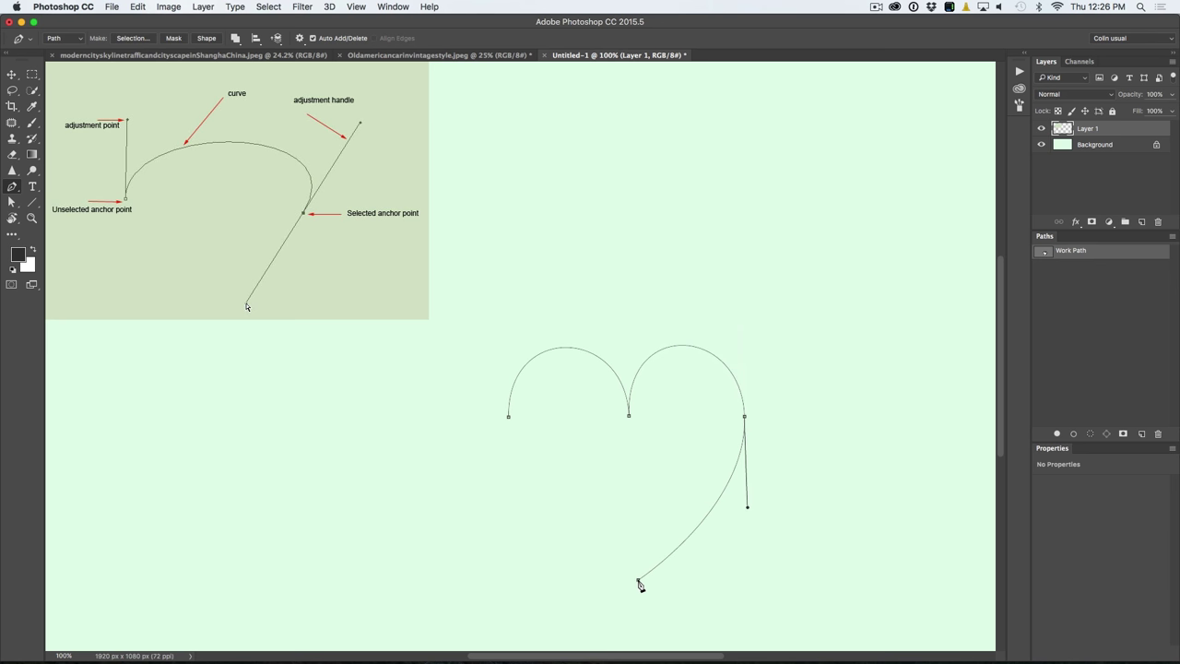
pyautogui.click(508, 418)
pyautogui.keyDown('super'); pyautogui.click(674, 347); pyautogui.keyUp('super')
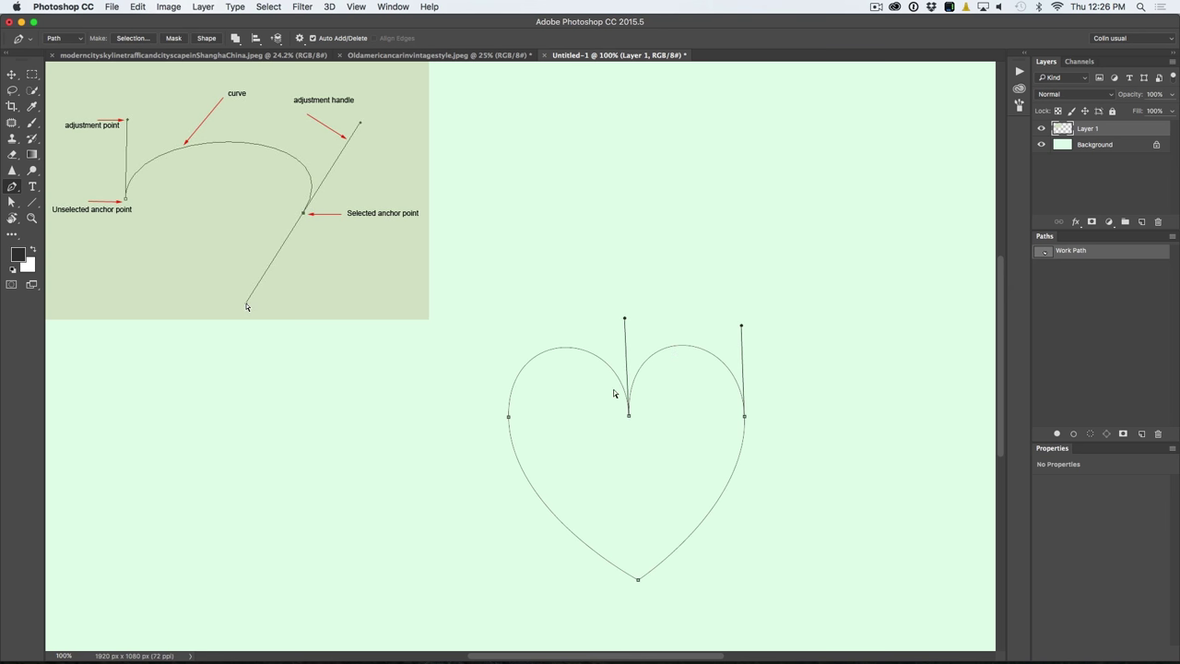
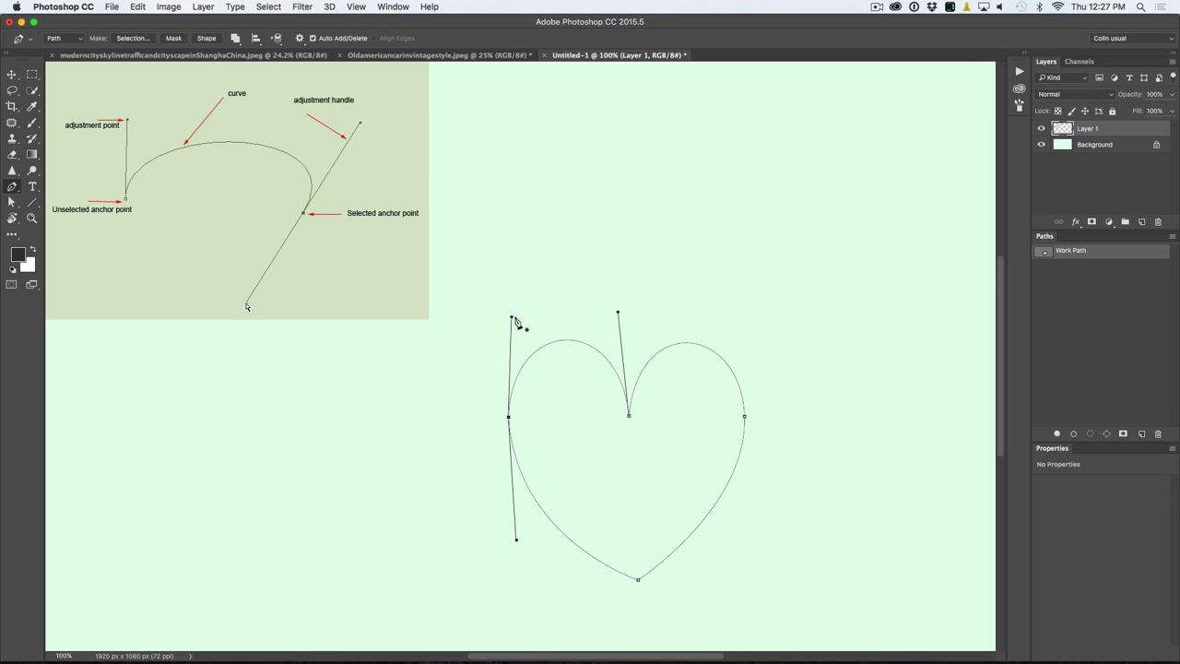
# Step: Fine-tune the upper handle of the heart's left anchor, then select the upper anchor points and move them up slightly
pyautogui.moveTo(512, 316)
pyautogui.mouseDown()
pyautogui.moveTo(503, 323)
pyautogui.moveTo(518, 328)
pyautogui.moveTo(512, 320)
pyautogui.mouseUp()
pyautogui.moveTo(514, 324); pyautogui.dragTo(511, 324)
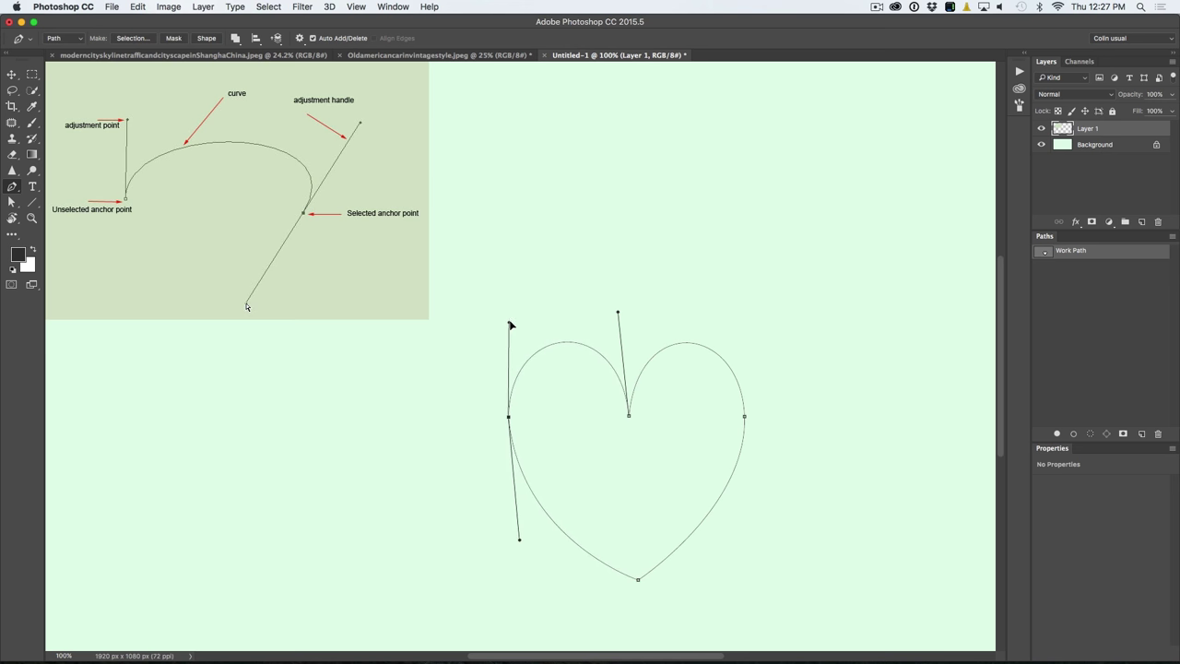
pyautogui.click(744, 416)
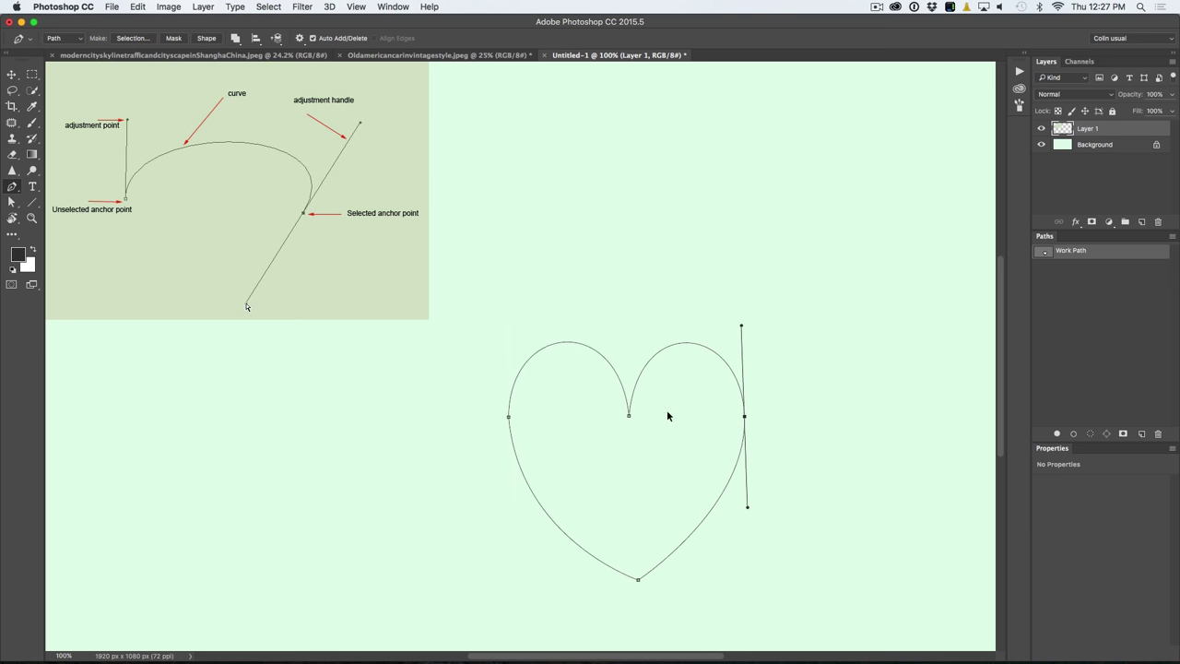
pyautogui.click(629, 417)
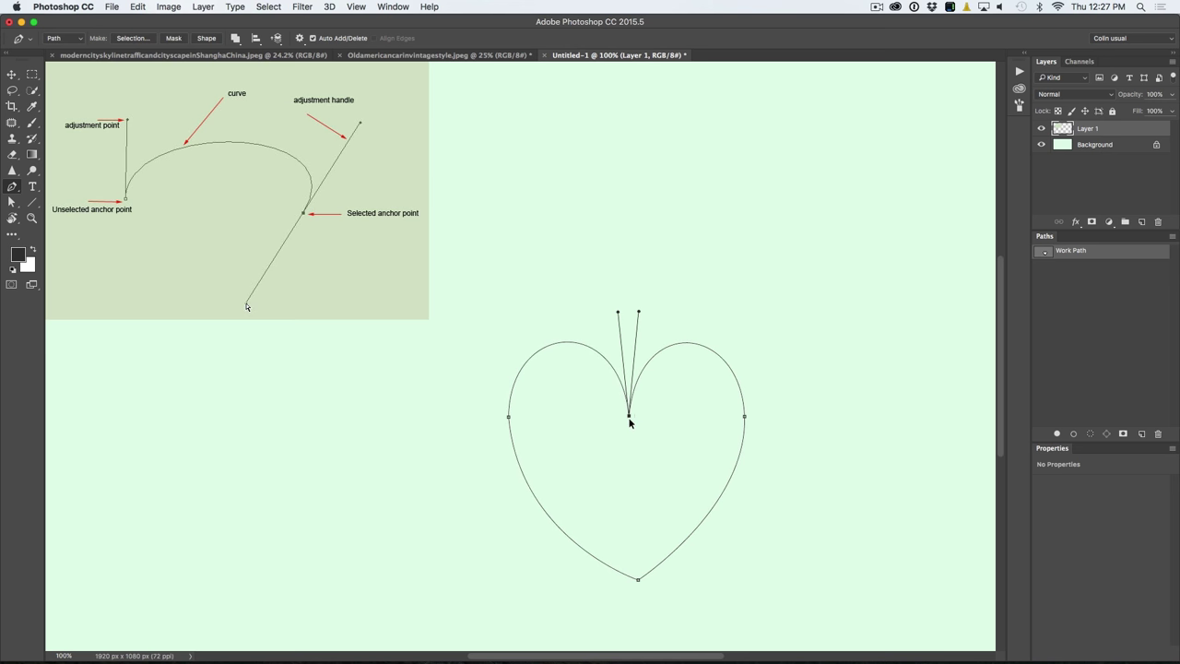
pyautogui.moveTo(777, 426); pyautogui.dragTo(474, 383)
pyautogui.moveTo(631, 418); pyautogui.dragTo(637, 390)
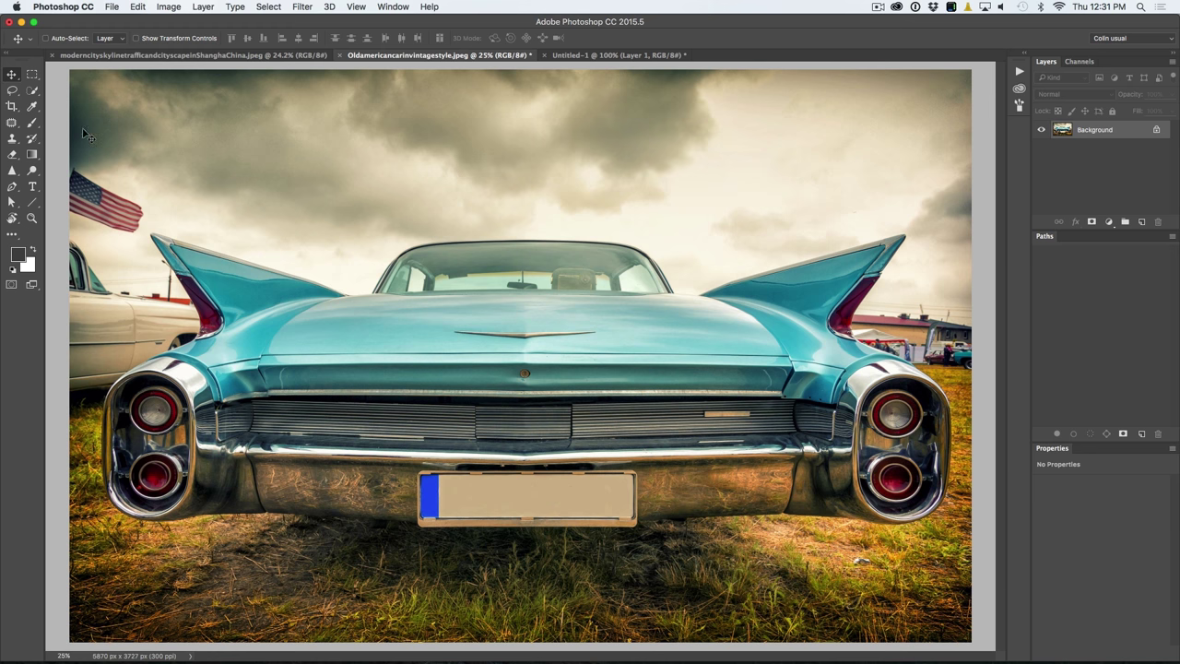
# Step: Start a Pen tool path on the car photo, tracing the roof from its left corner to the right base of the rear window
pyautogui.click(12, 186)
pyautogui.click(54, 186)
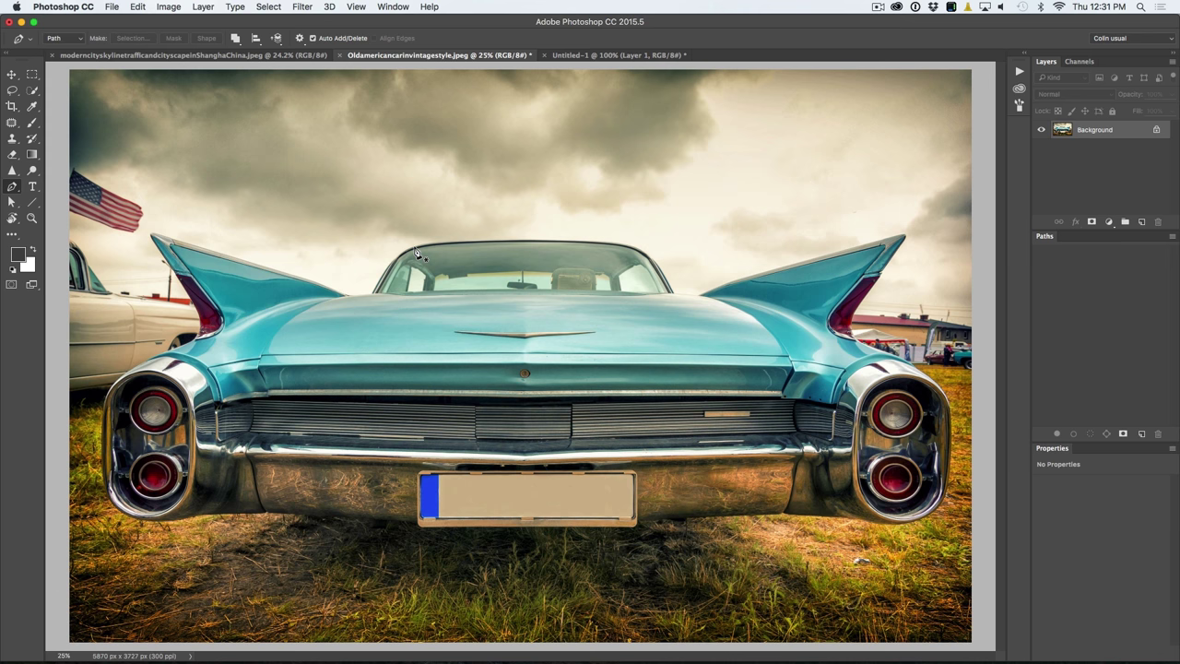
pyautogui.moveTo(415, 246)
pyautogui.mouseDown()
pyautogui.moveTo(472, 228)
pyautogui.moveTo(430, 242)
pyautogui.mouseUp()
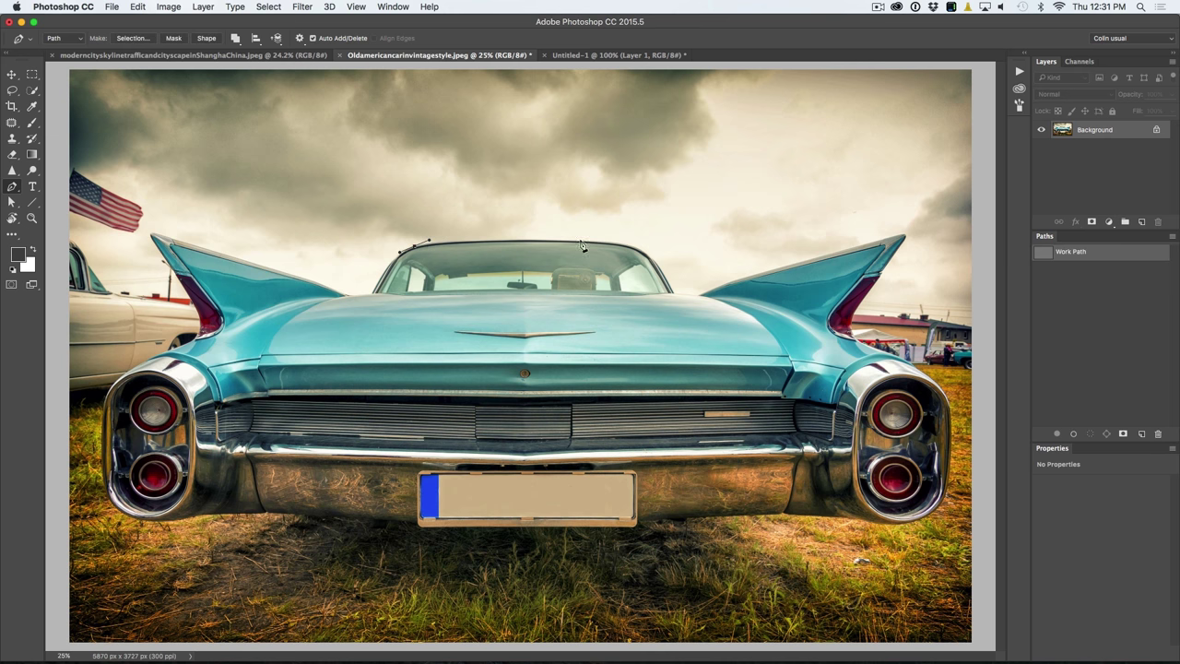
pyautogui.click(616, 243)
pyautogui.click(674, 299)
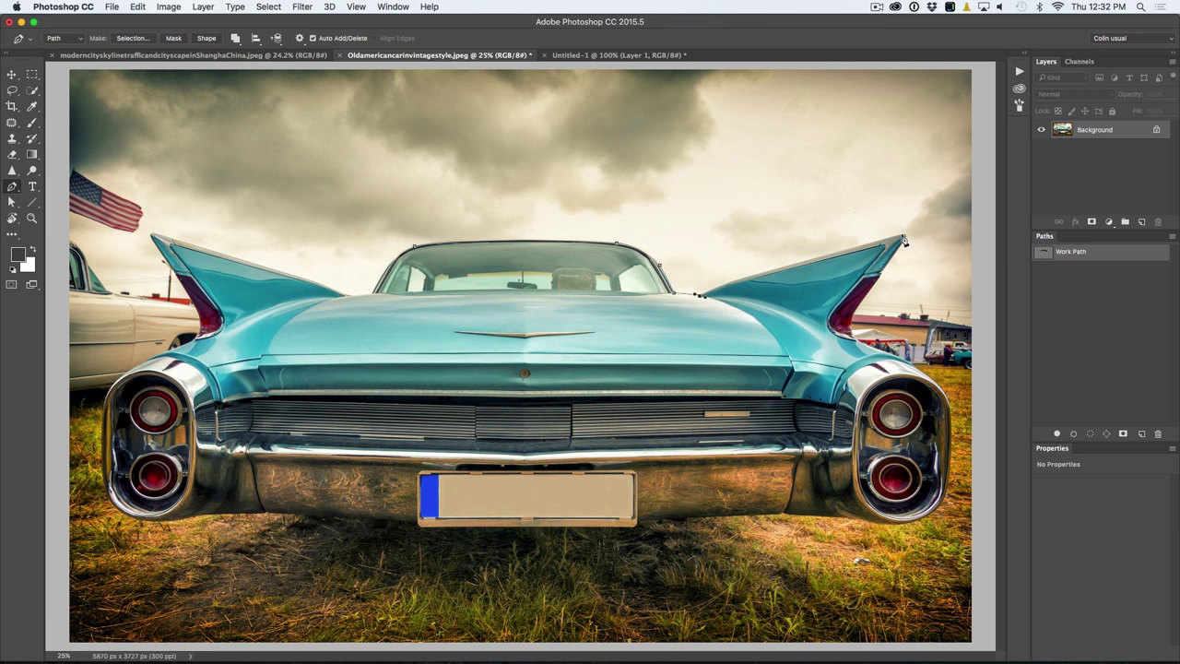
# Step: Continue the car outline around the right fin, the right taillight housing and the underside of the licence plate
pyautogui.moveTo(906, 239); pyautogui.dragTo(921, 236)
pyautogui.click(856, 319)
pyautogui.click(949, 483)
pyautogui.click(639, 523)
pyautogui.click(419, 528)
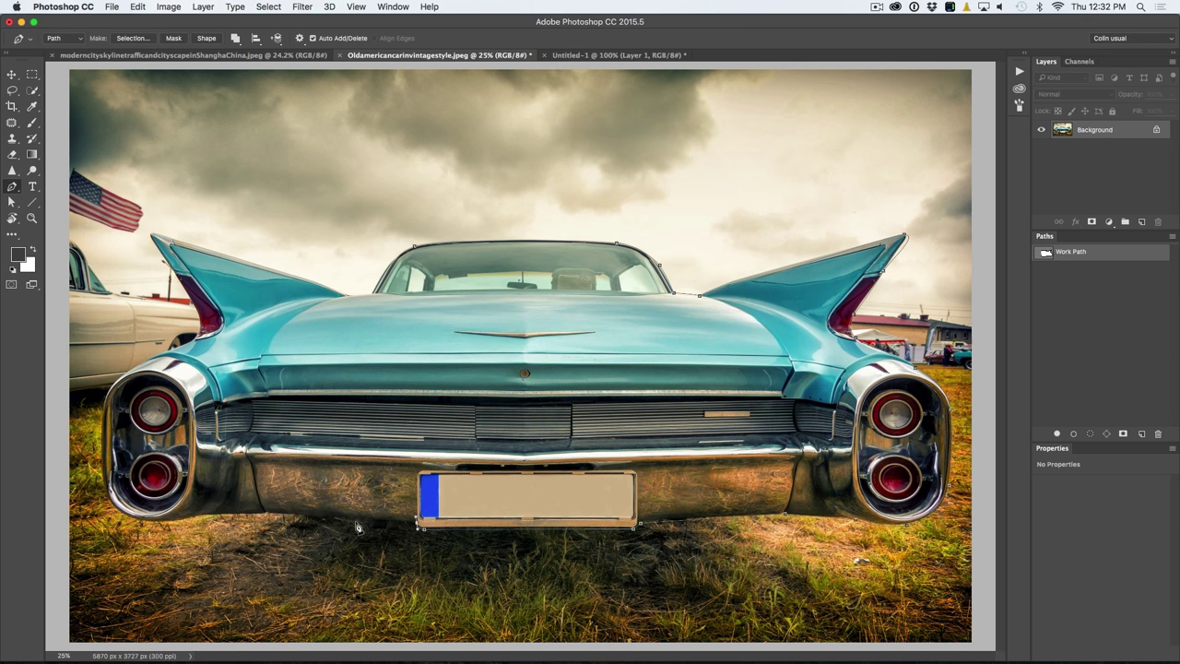
# Step: Complete the car outline along the left bumper and fin and up the window pillar, closing the path at the roof
pyautogui.click(267, 520)
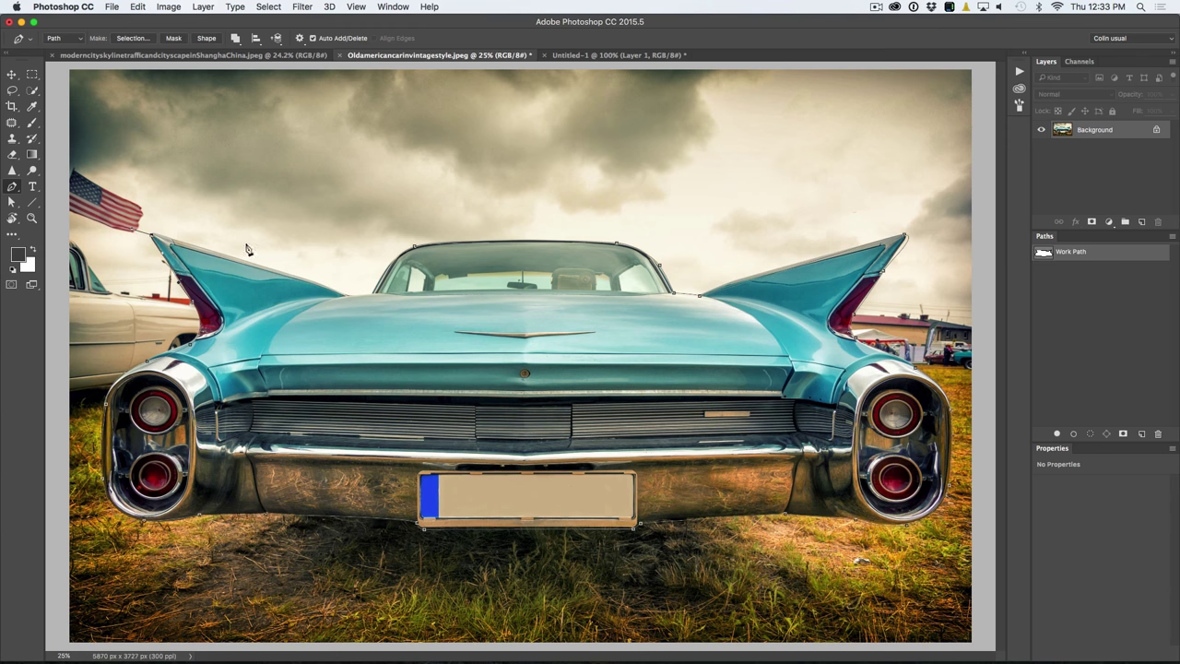
pyautogui.moveTo(345, 294); pyautogui.dragTo(351, 301)
pyautogui.click(374, 299)
pyautogui.click(393, 251)
pyautogui.rightClick(13, 187)
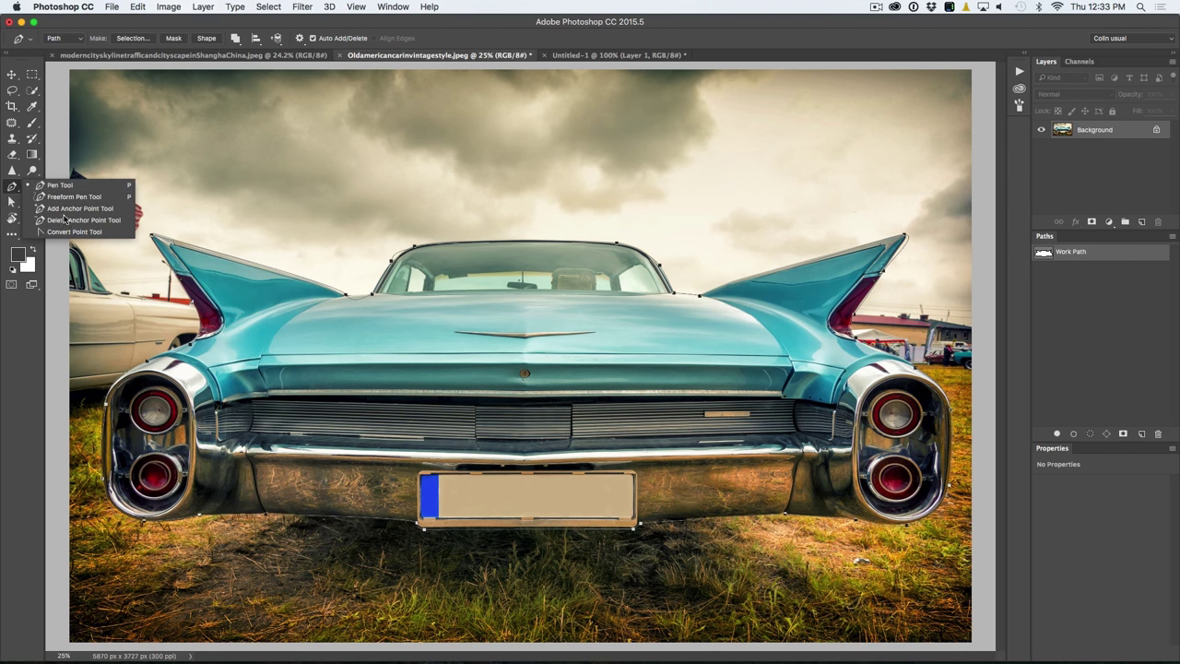
pyautogui.click(12, 187)
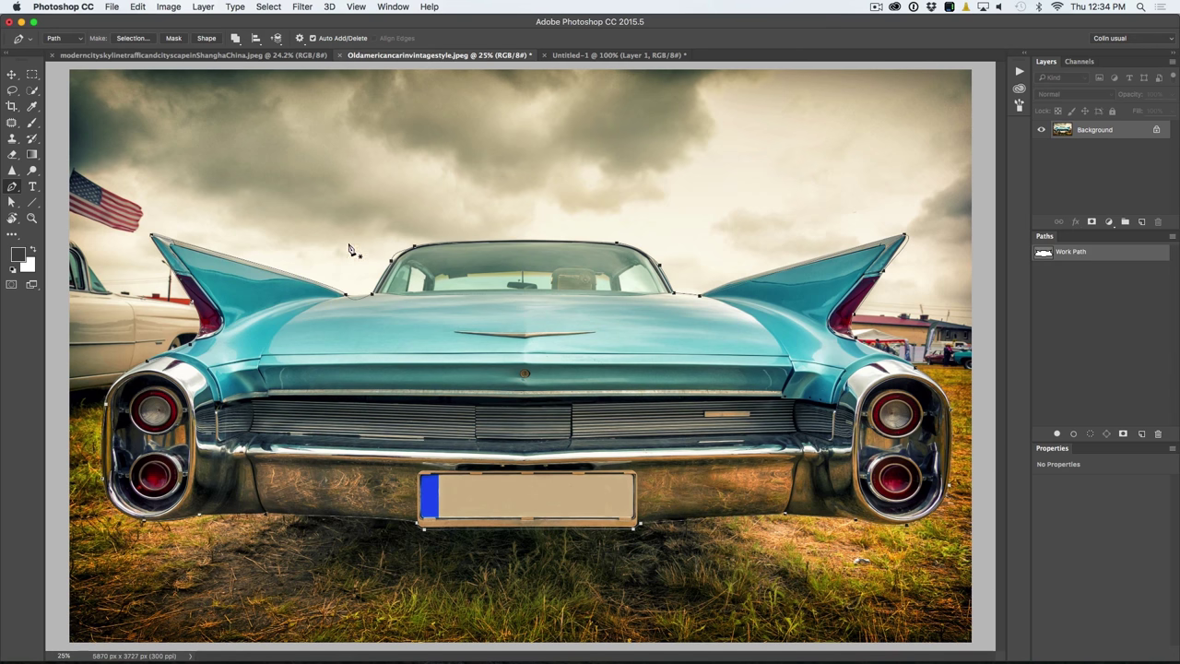
# Step: Adjust the curve handles of the two roof anchor points so the path follows the top edge of the car's roof
pyautogui.scroll(5, 395, 284)
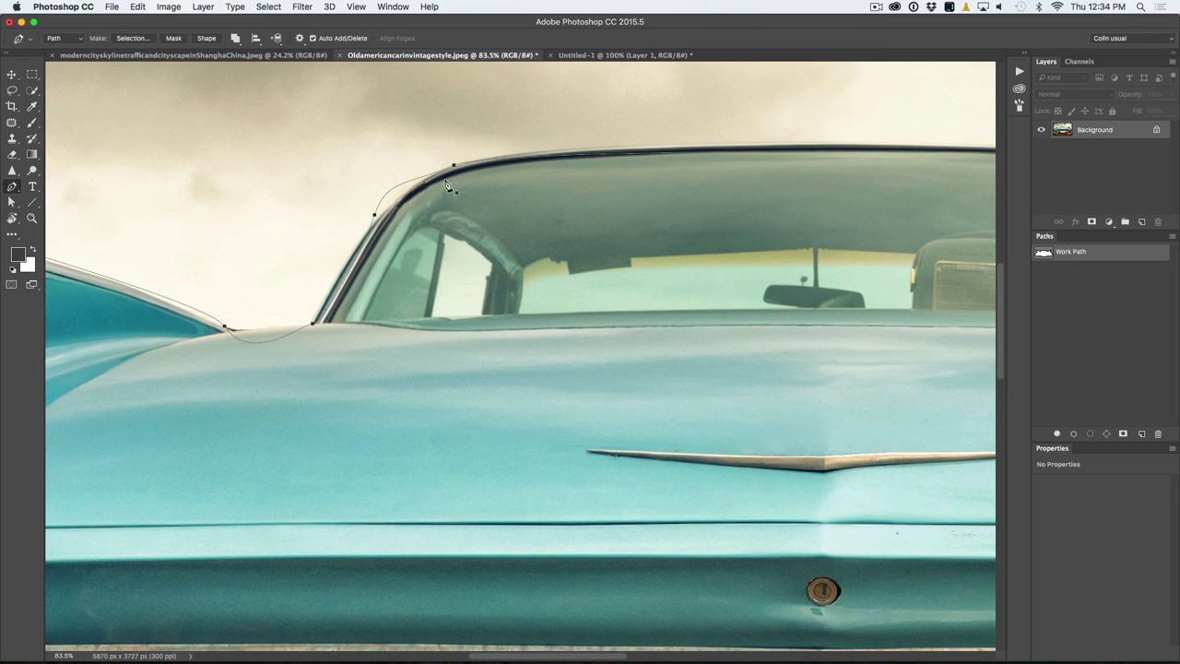
pyautogui.moveTo(585, 178); pyautogui.dragTo(360, 291)
pyautogui.hscroll(-1, 361, 291)
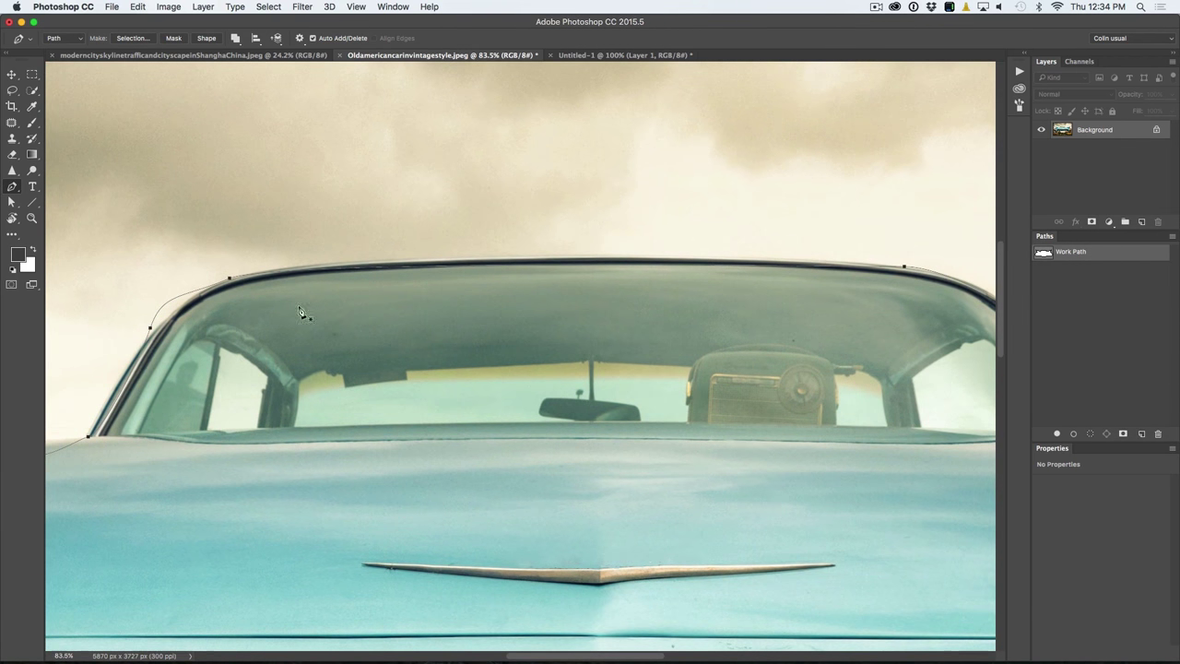
pyautogui.keyDown('ctrl'); pyautogui.click(229, 277); pyautogui.keyUp('ctrl')
pyautogui.moveTo(279, 258); pyautogui.dragTo(361, 236)
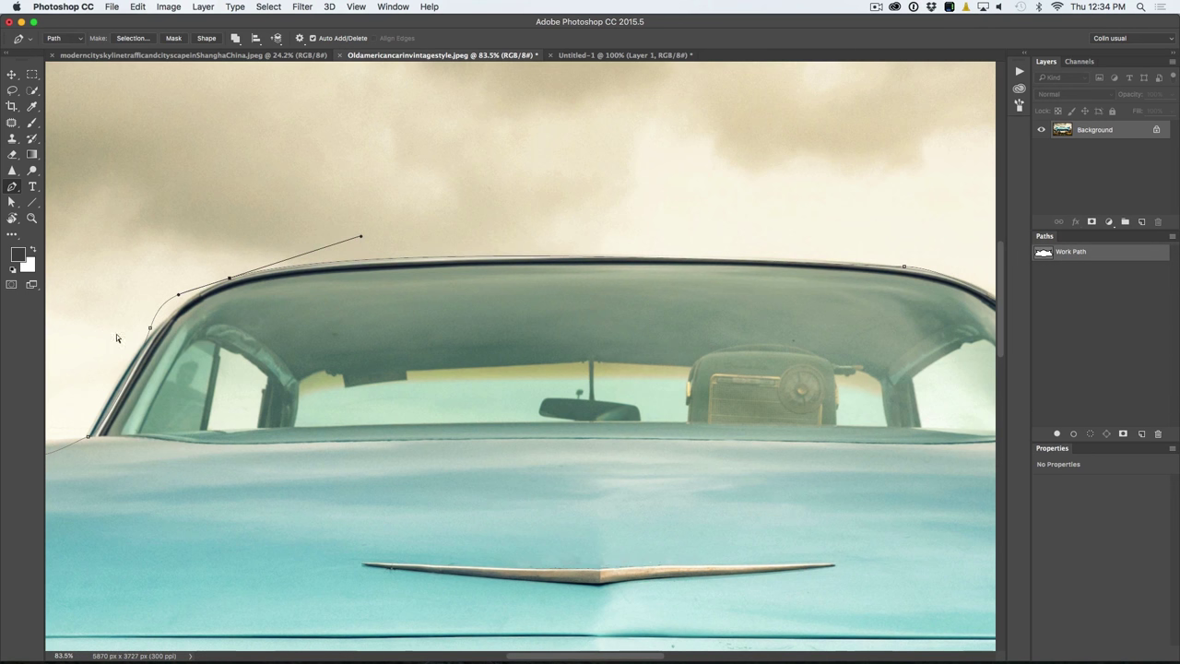
pyautogui.moveTo(905, 267); pyautogui.dragTo(864, 259)
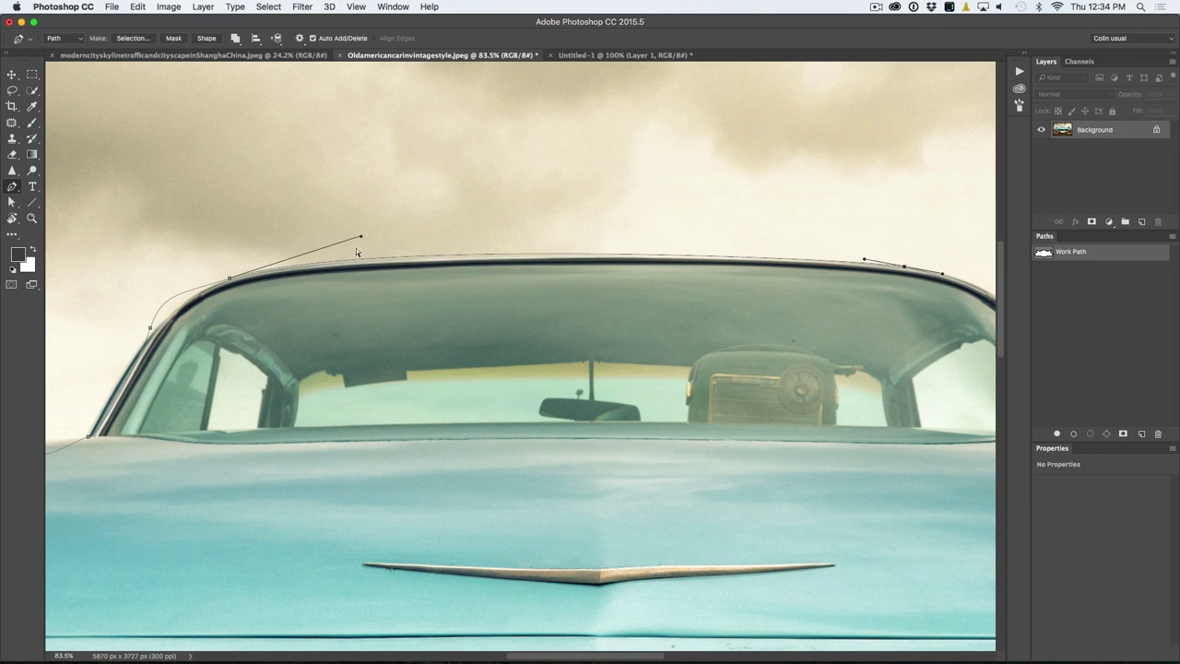
pyautogui.moveTo(359, 236); pyautogui.dragTo(348, 243)
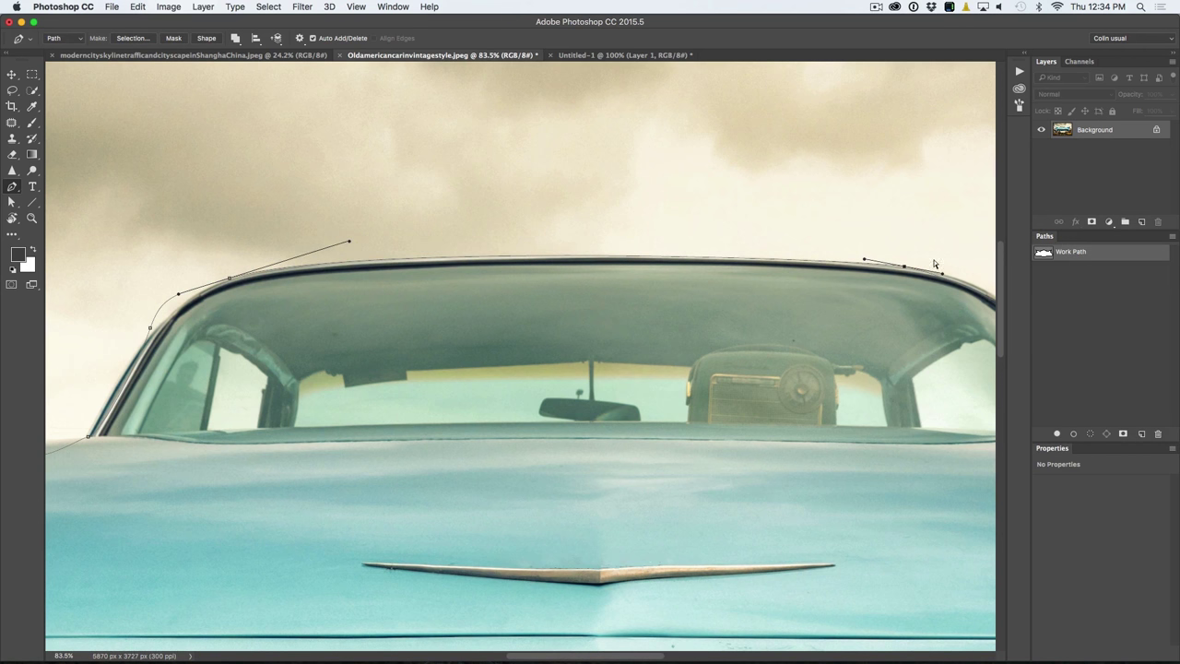
# Step: Fit the path to the right roof corner, window pillar and fin base by adjusting the anchor points and handles there
pyautogui.moveTo(852, 286); pyautogui.dragTo(440, 271)
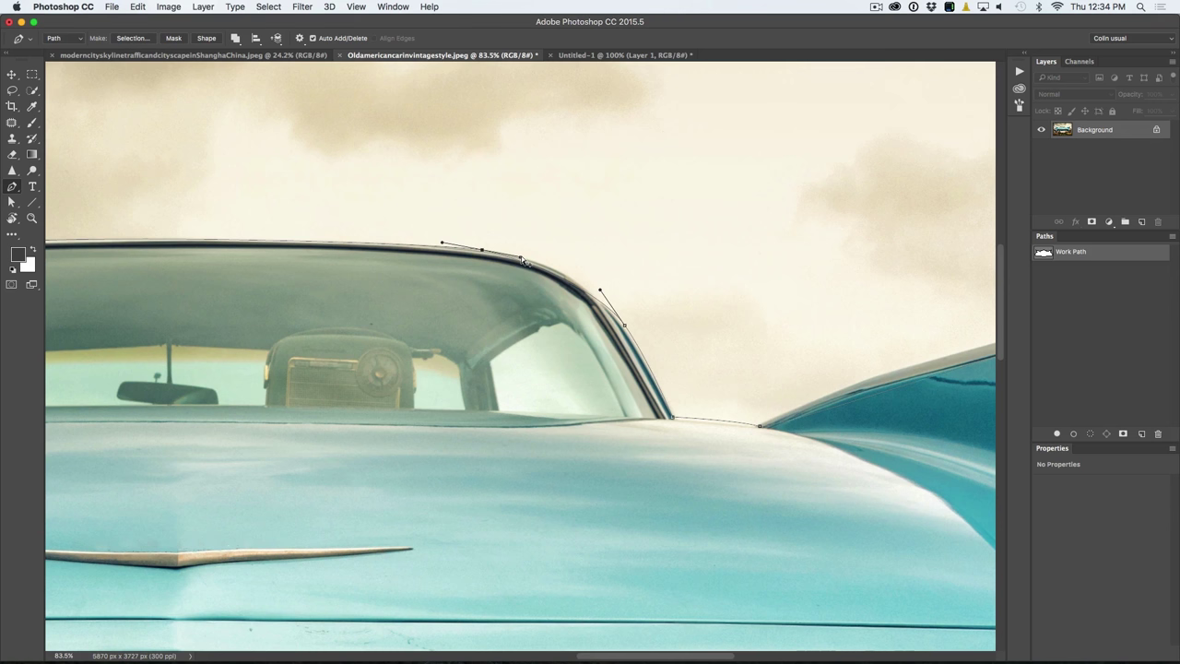
pyautogui.moveTo(521, 259)
pyautogui.mouseDown()
pyautogui.moveTo(548, 249)
pyautogui.moveTo(533, 252)
pyautogui.mouseUp()
pyautogui.moveTo(600, 293); pyautogui.dragTo(594, 278)
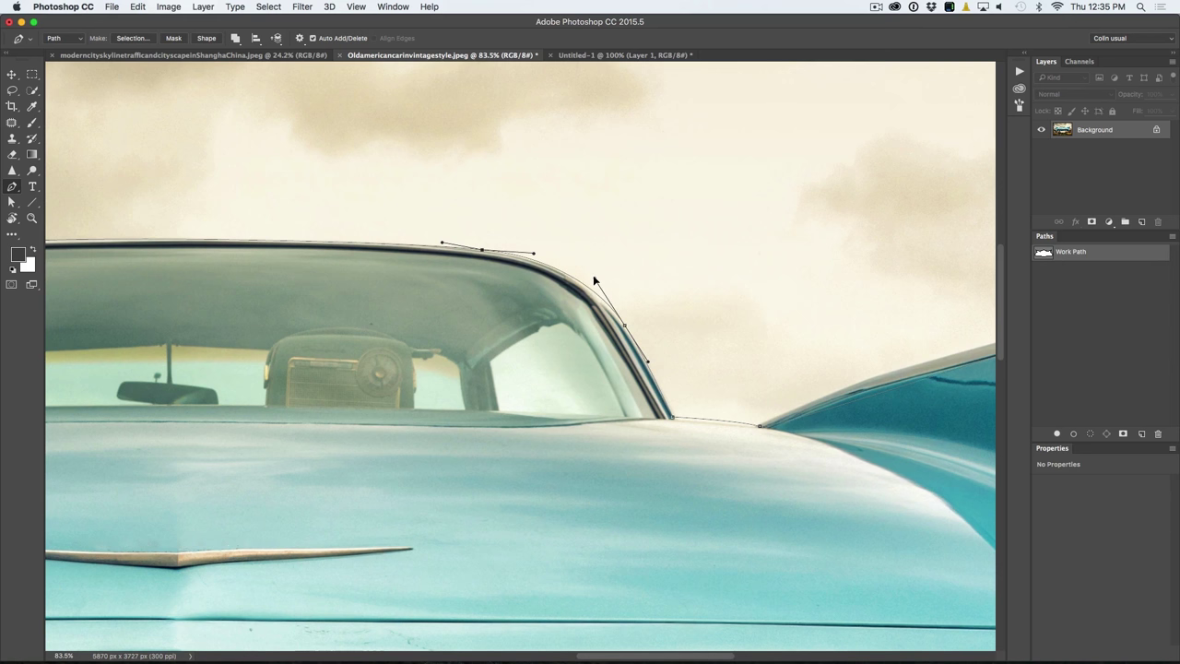
pyautogui.click(626, 327)
pyautogui.moveTo(626, 327); pyautogui.dragTo(621, 324)
pyautogui.moveTo(590, 279); pyautogui.dragTo(594, 283)
pyautogui.click(673, 417)
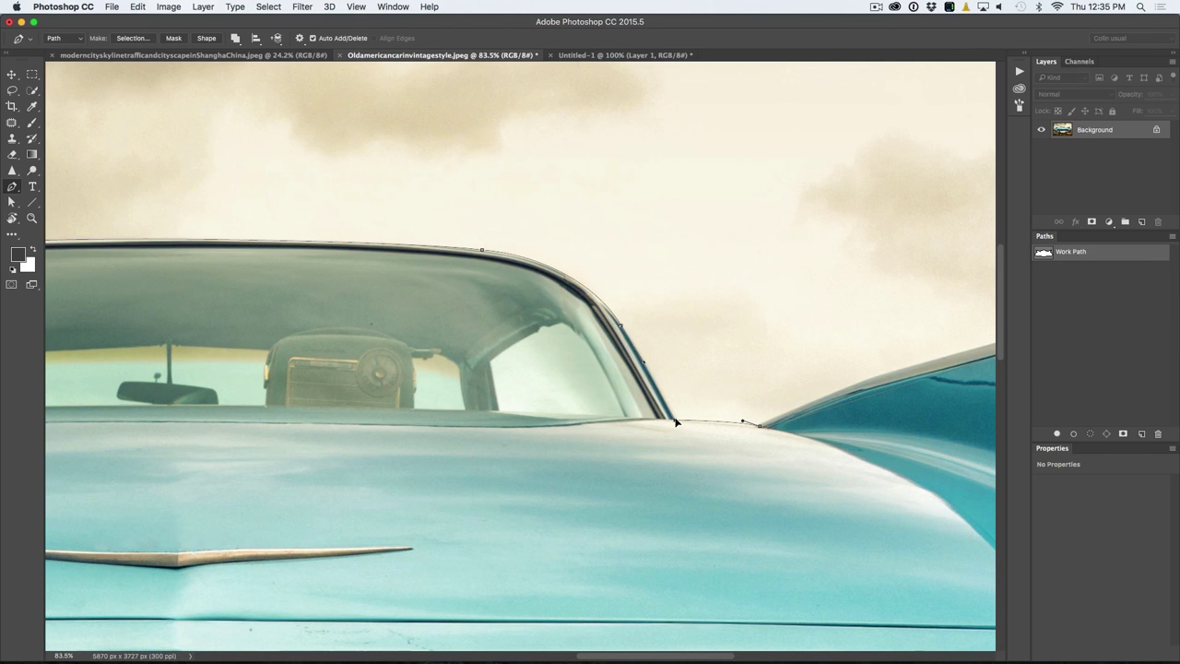
pyautogui.moveTo(742, 423); pyautogui.dragTo(757, 426)
# Step: Add an anchor point on the right fin's upper edge, move it onto the edge, and adjust its handles to match the fin
pyautogui.moveTo(872, 385); pyautogui.dragTo(452, 374)
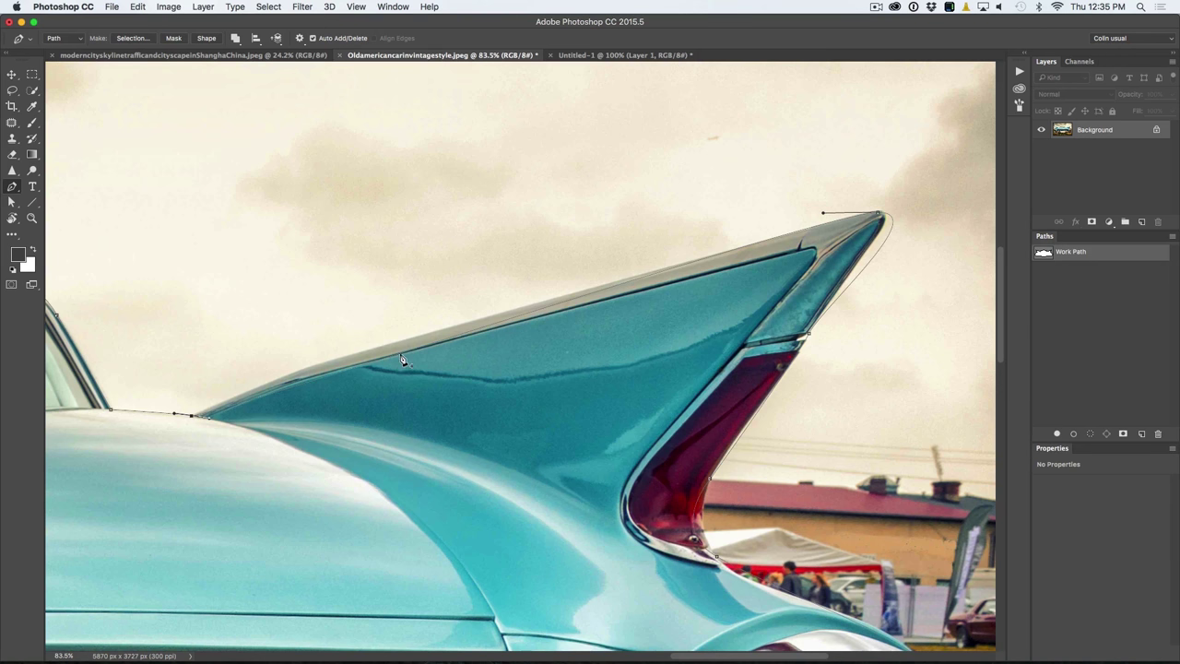
pyautogui.click(337, 375)
pyautogui.moveTo(335, 373); pyautogui.dragTo(333, 361)
pyautogui.moveTo(252, 382); pyautogui.dragTo(263, 381)
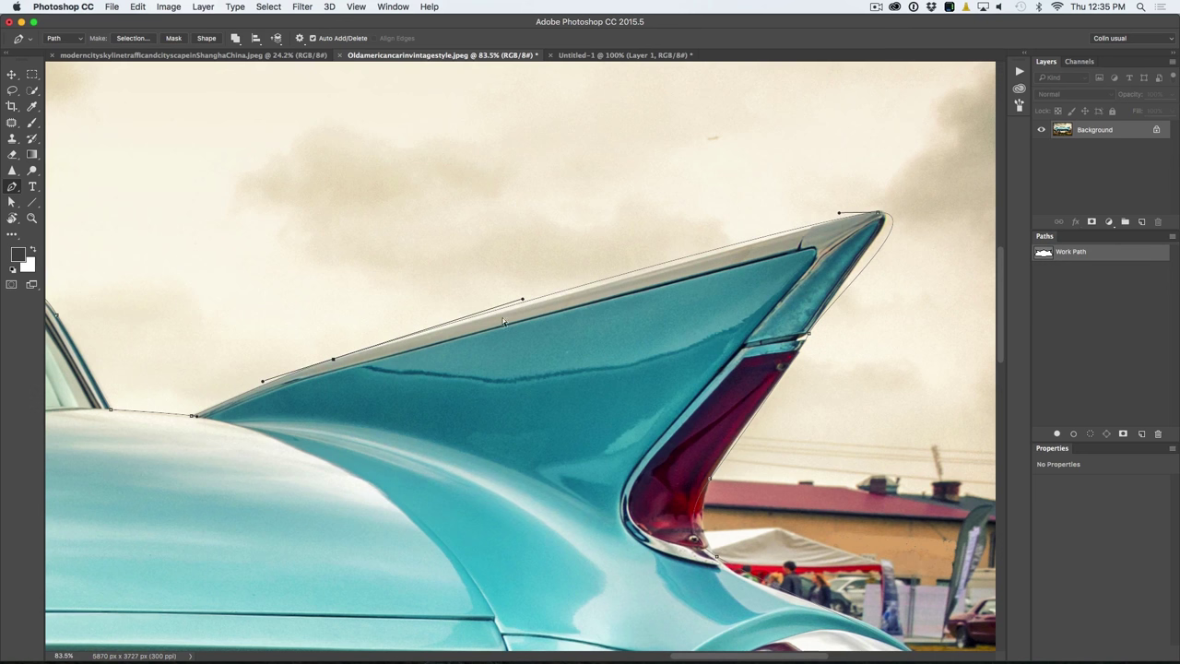
pyautogui.moveTo(522, 301); pyautogui.dragTo(516, 312)
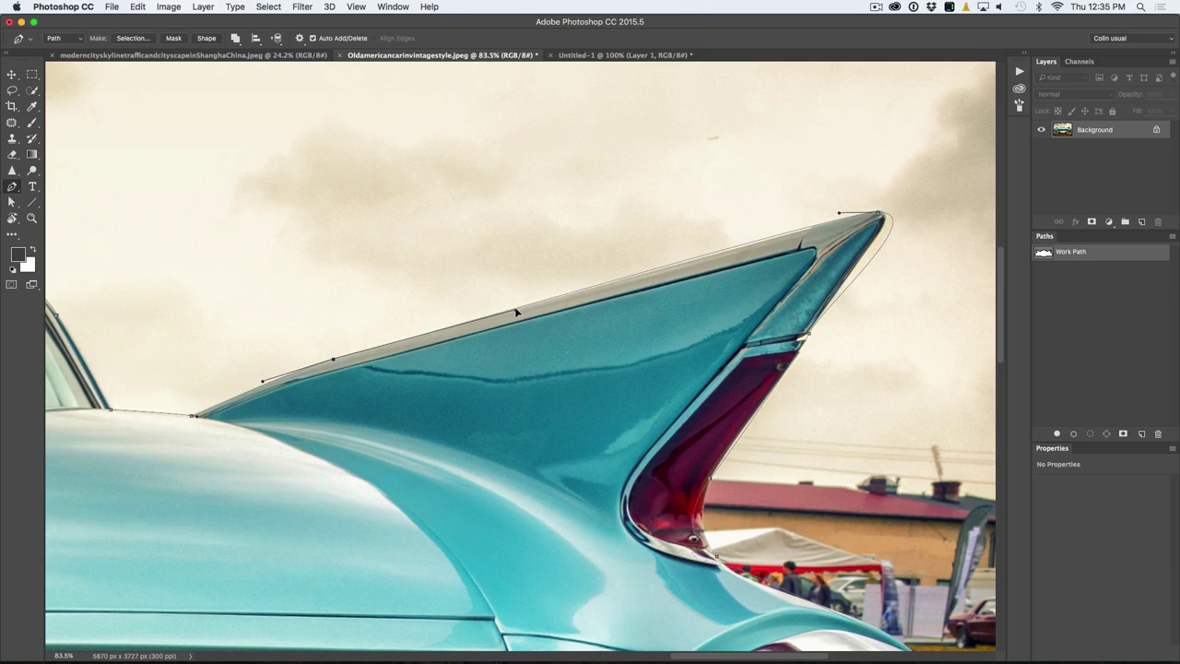
# Step: Adjust the handles at the right fin's tip and the anchor points below it so the path follows the fin's outer edge
pyautogui.click(839, 214)
pyautogui.moveTo(839, 216); pyautogui.dragTo(838, 219)
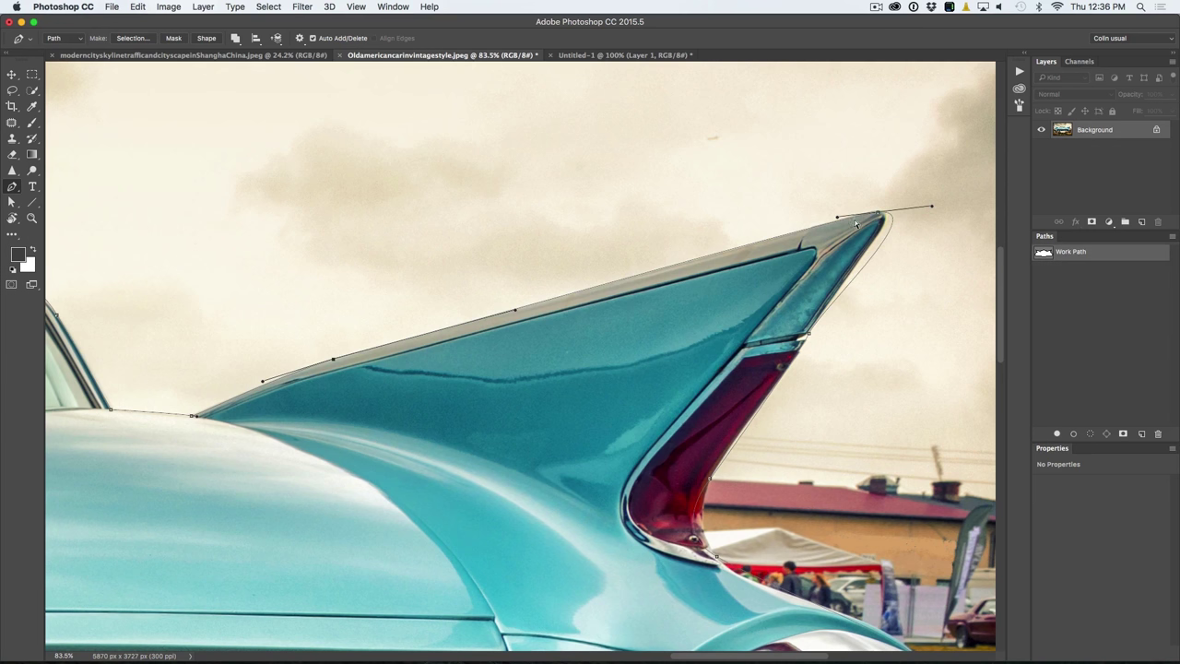
pyautogui.moveTo(930, 205); pyautogui.dragTo(909, 206)
pyautogui.click(808, 335)
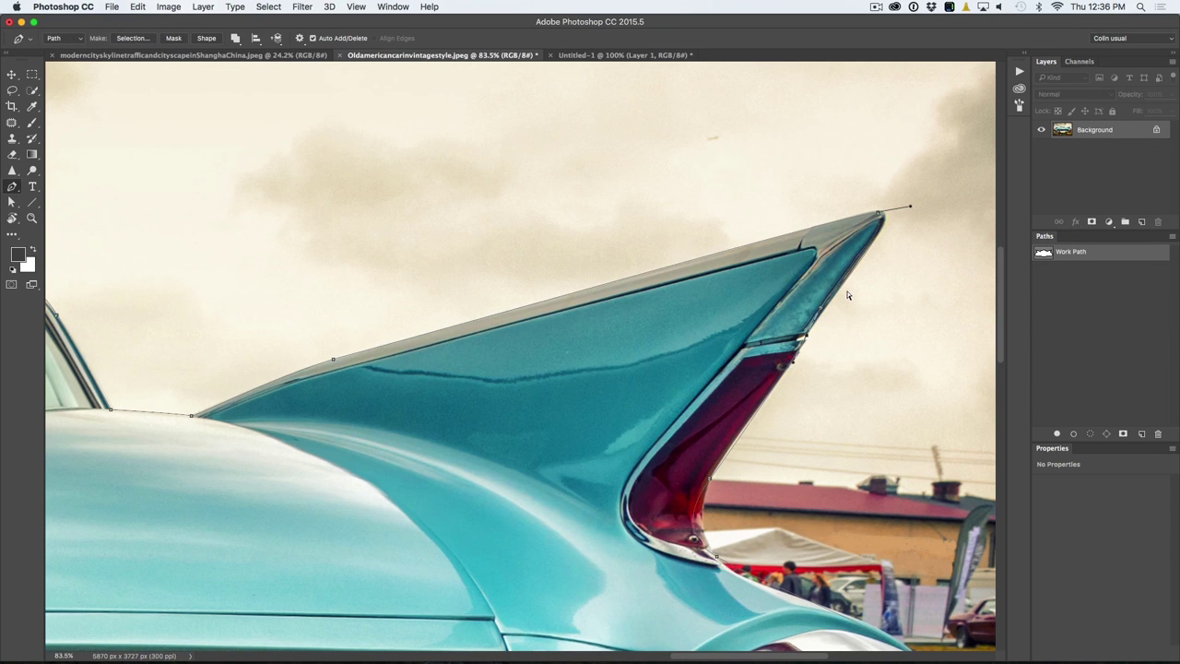
pyautogui.press('Return')
pyautogui.keyDown('super'); pyautogui.click(864, 215); pyautogui.keyUp('super')
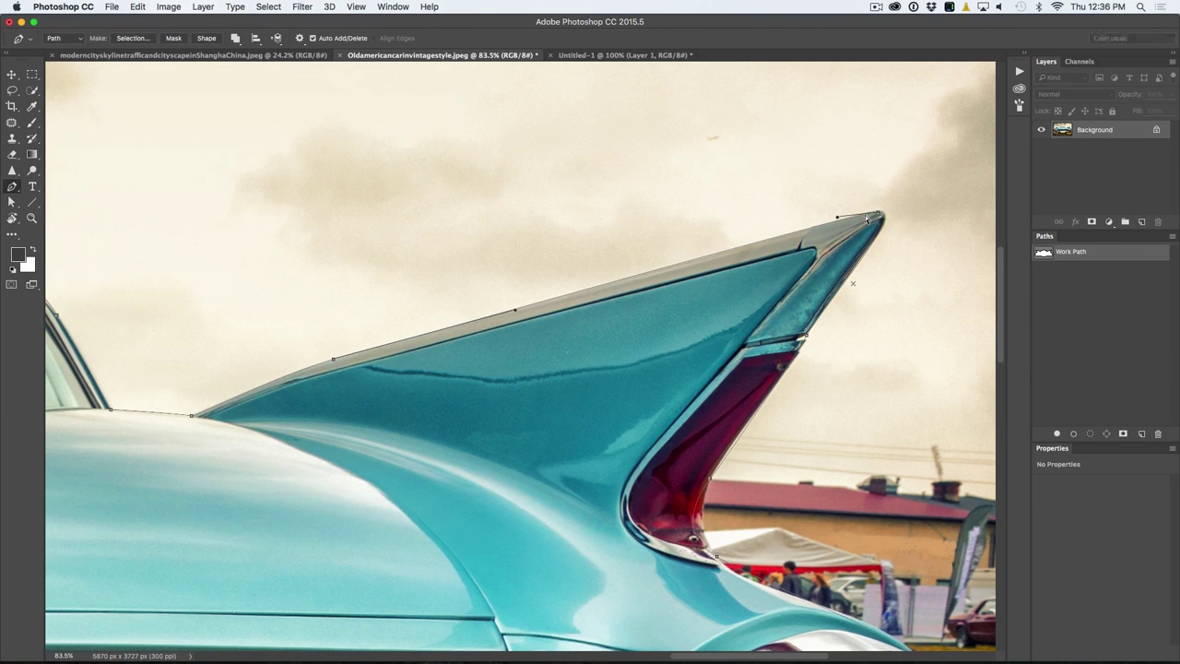
pyautogui.click(845, 287)
# Step: Fit the path to the right fin's tail light and its base by adjusting the anchor points and handles there
pyautogui.click(711, 479)
pyautogui.click(687, 514)
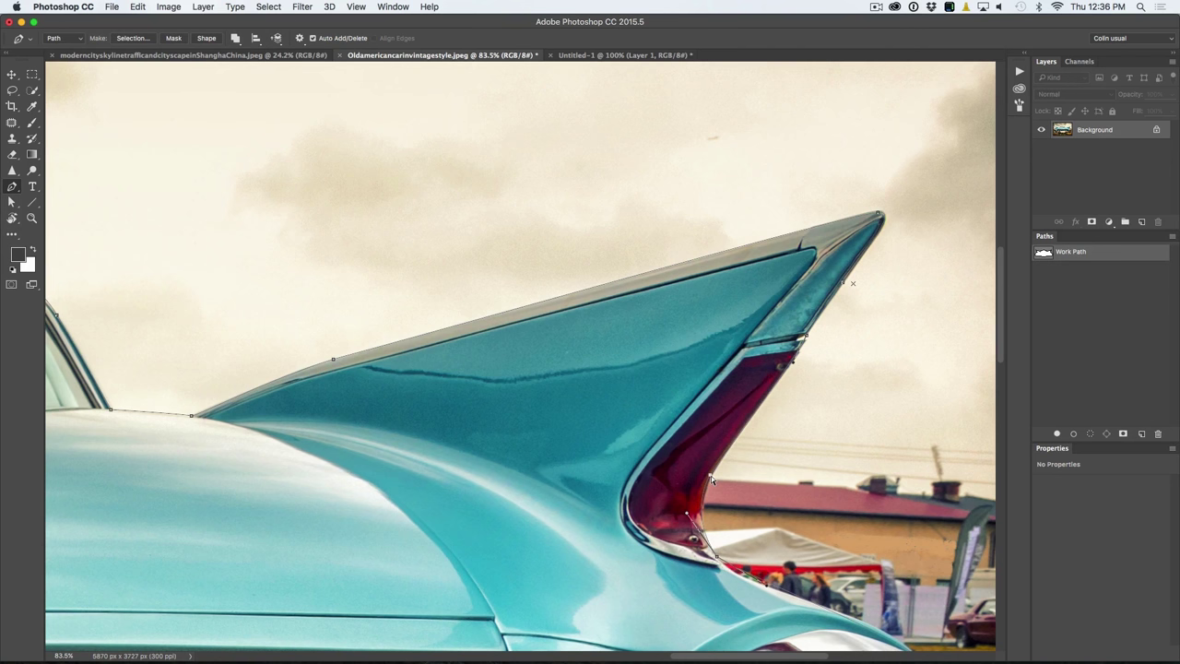
pyautogui.click(712, 477)
pyautogui.click(717, 562)
pyautogui.moveTo(717, 562); pyautogui.dragTo(769, 593)
# Step: Reshape the path over the chrome shoulder and down the outer side of the right tail light housing
pyautogui.scroll(-6, 748, 564)
pyautogui.hscroll(3, 749, 564)
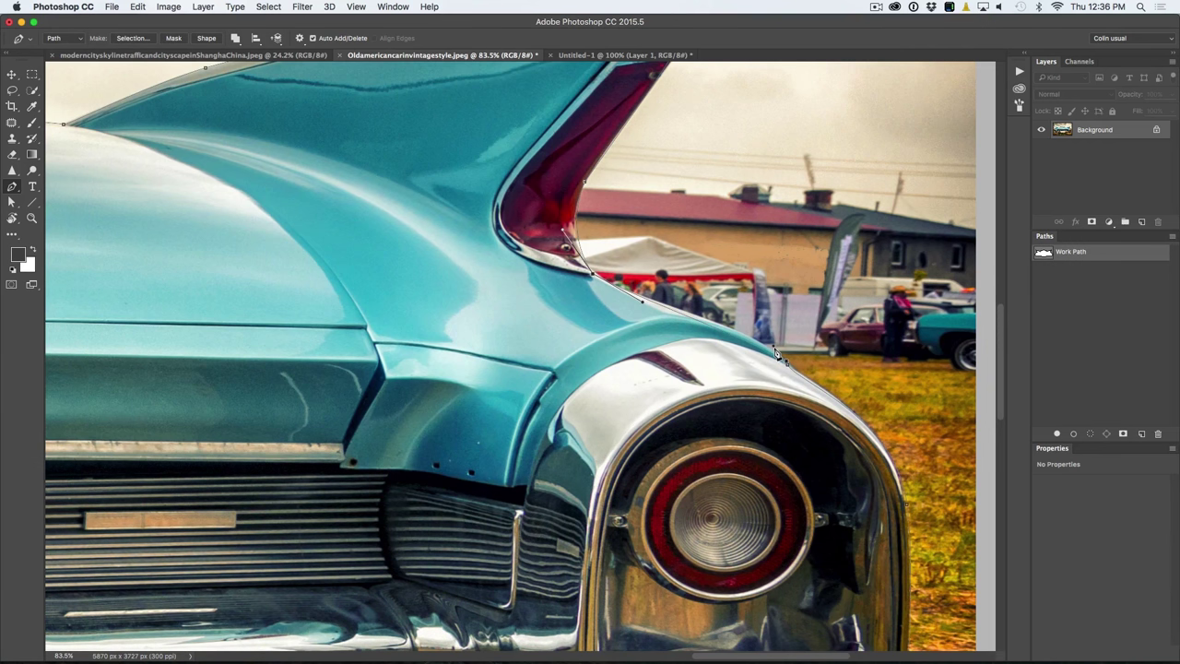
pyautogui.moveTo(780, 356); pyautogui.dragTo(754, 325)
pyautogui.moveTo(811, 396); pyautogui.dragTo(722, 304)
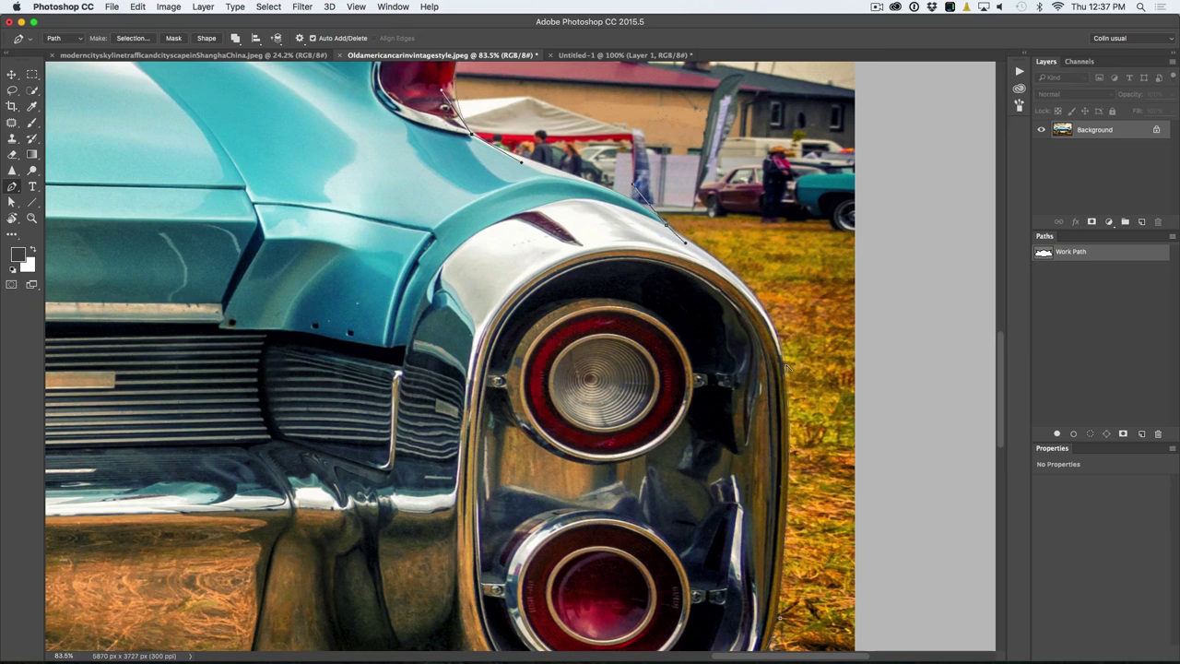
pyautogui.moveTo(786, 367); pyautogui.dragTo(792, 452)
pyautogui.moveTo(797, 459); pyautogui.dragTo(752, 263)
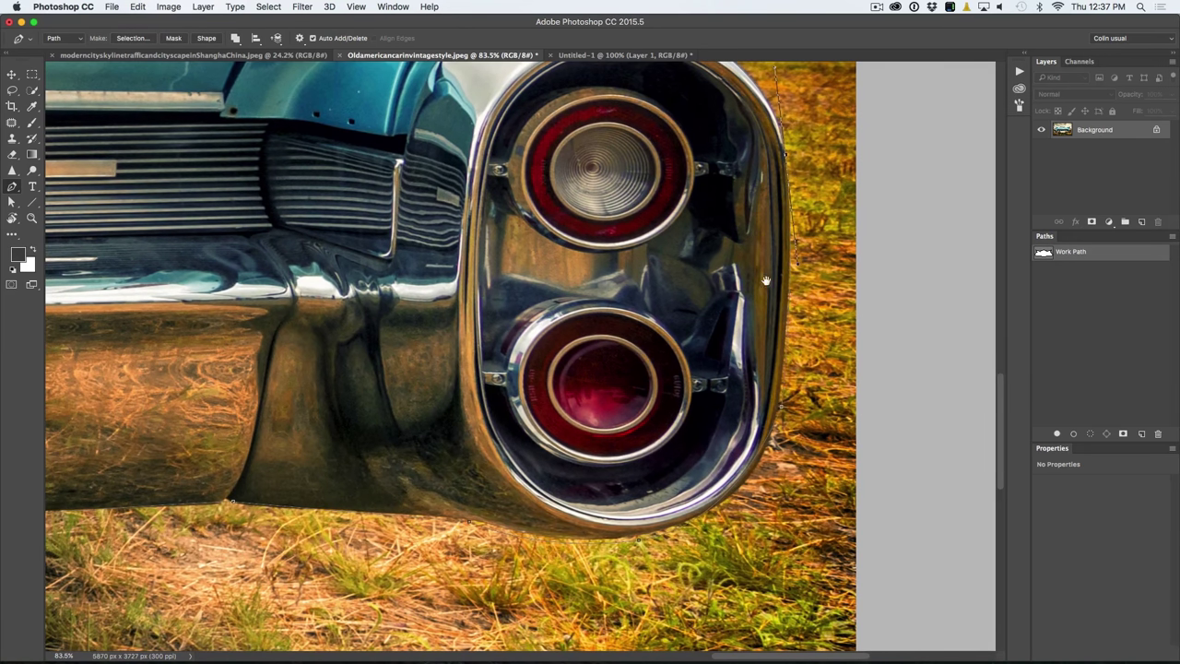
# Step: Fit the path around the lower curve of the right tail light housing by repositioning its anchor points and handles
pyautogui.click(782, 410)
pyautogui.click(774, 417)
pyautogui.moveTo(637, 539)
pyautogui.mouseDown()
pyautogui.moveTo(737, 522)
pyautogui.moveTo(642, 535)
pyautogui.mouseUp()
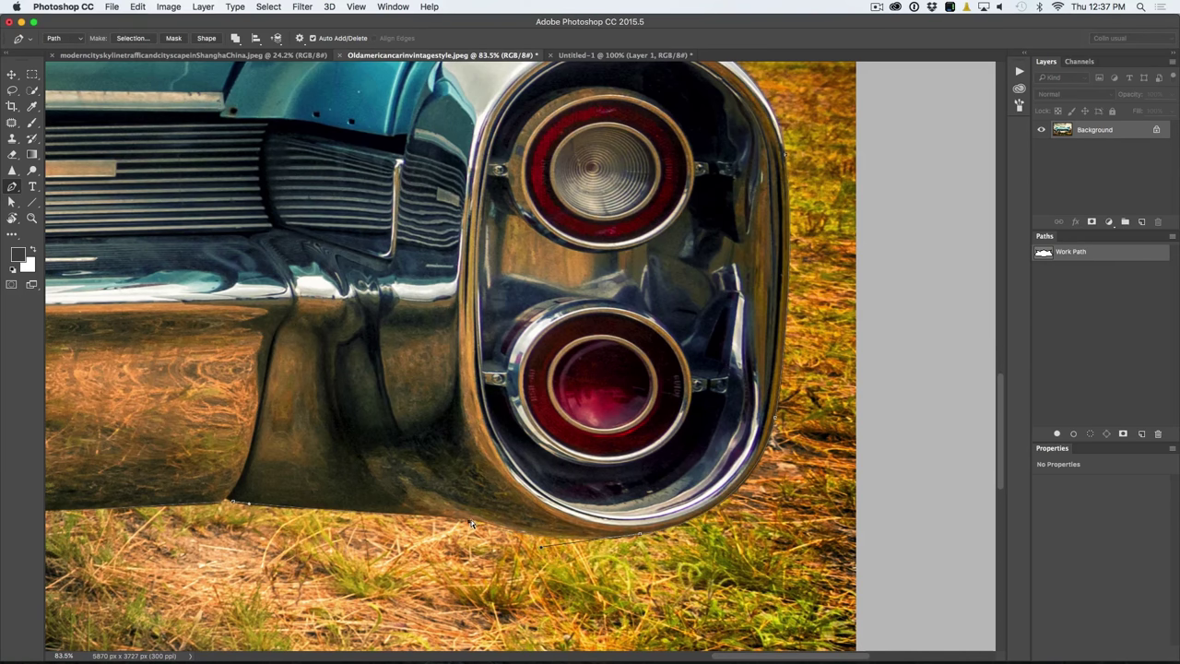
pyautogui.moveTo(540, 550)
pyautogui.mouseDown()
pyautogui.moveTo(521, 543)
pyautogui.moveTo(532, 539)
pyautogui.mouseUp()
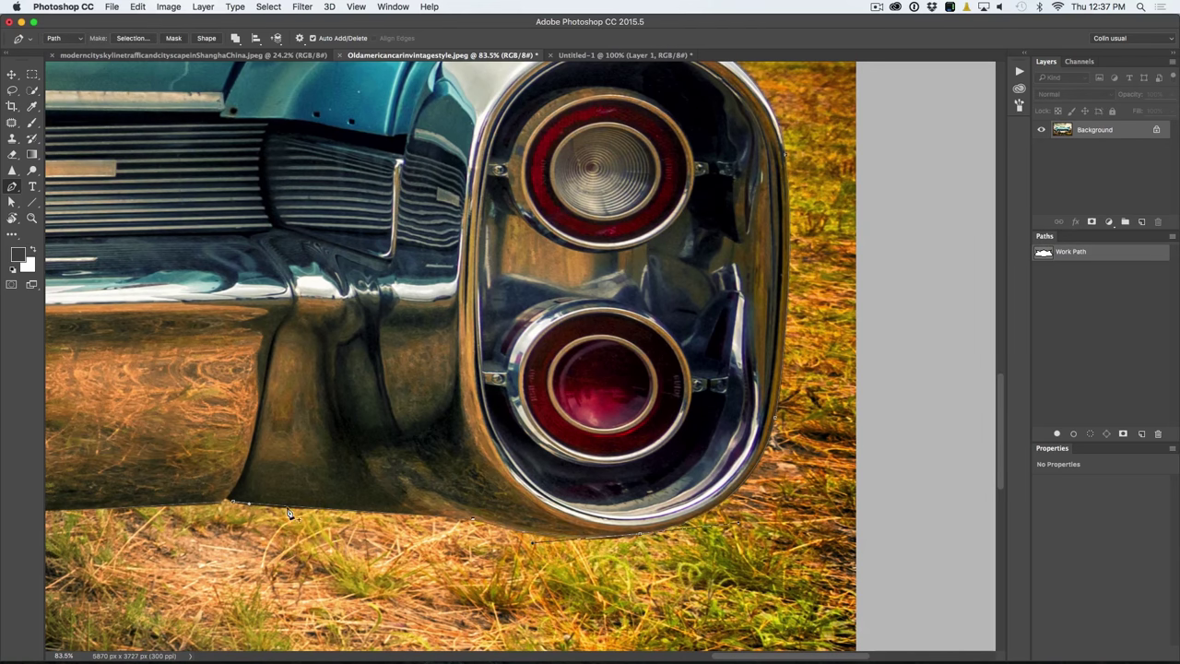
# Step: Refine the anchor point and handles at the notch on the bumper's lower edge, between the housing and the licence plate
pyautogui.moveTo(285, 488); pyautogui.dragTo(669, 502)
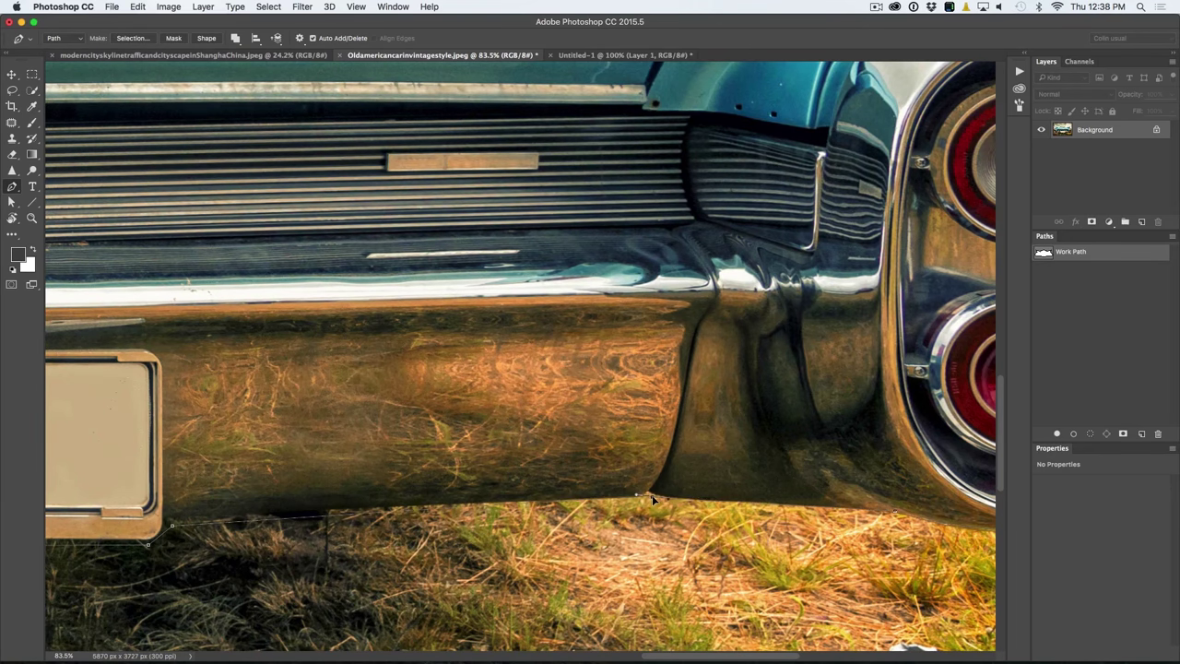
pyautogui.moveTo(651, 494); pyautogui.dragTo(659, 496)
pyautogui.click(645, 501)
pyautogui.keyDown('alt'); pyautogui.click(654, 499); pyautogui.keyUp('alt')
pyautogui.click(645, 497)
pyautogui.moveTo(644, 495); pyautogui.dragTo(636, 502)
# Step: Move the anchor points at the licence plate's lower right corner onto the edges of the plate and bumper
pyautogui.moveTo(165, 527); pyautogui.dragTo(168, 522)
pyautogui.moveTo(260, 472); pyautogui.dragTo(650, 428)
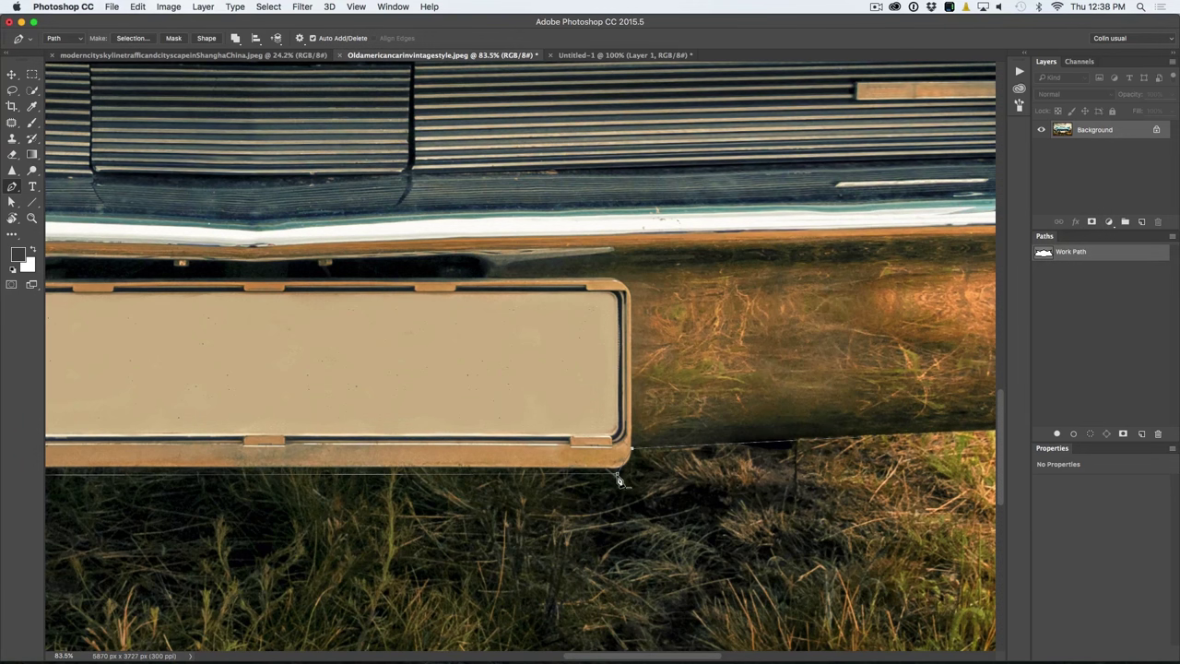
pyautogui.moveTo(617, 478); pyautogui.dragTo(620, 472)
pyautogui.hscroll(-5, 482, 429)
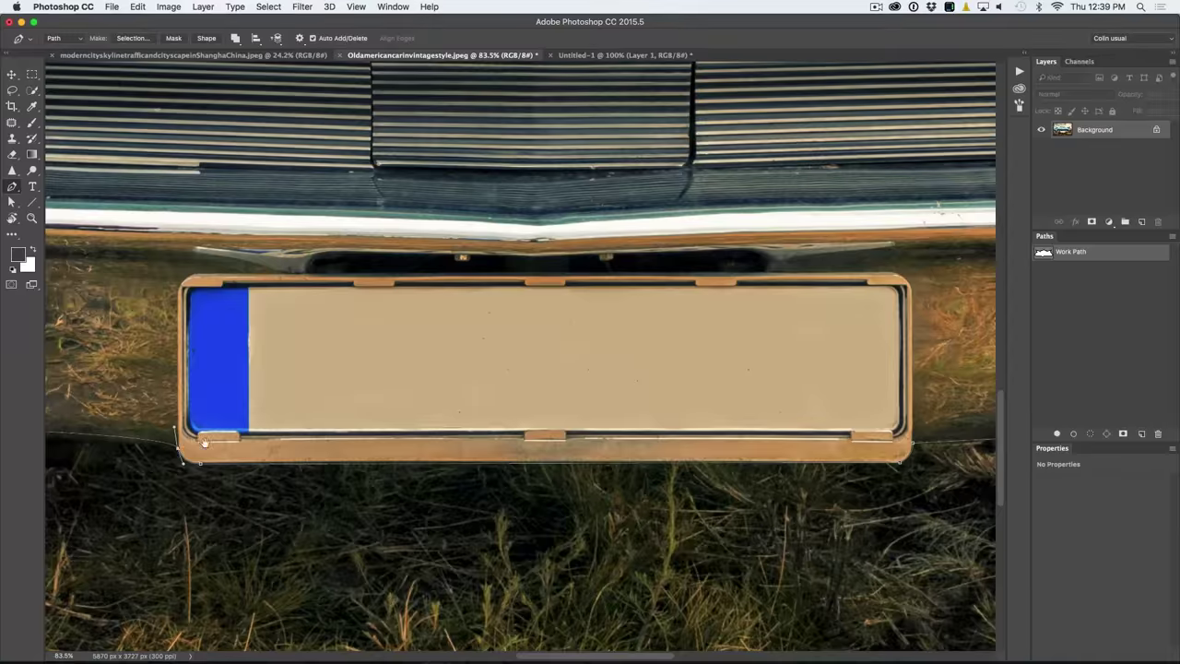
# Step: Reshape the path along the left fin's upper edge so it follows the chrome trim from the tip
pyautogui.hscroll(-10, 534, 484)
pyautogui.scroll(10, 535, 484)
pyautogui.scroll(-10, 394, 439)
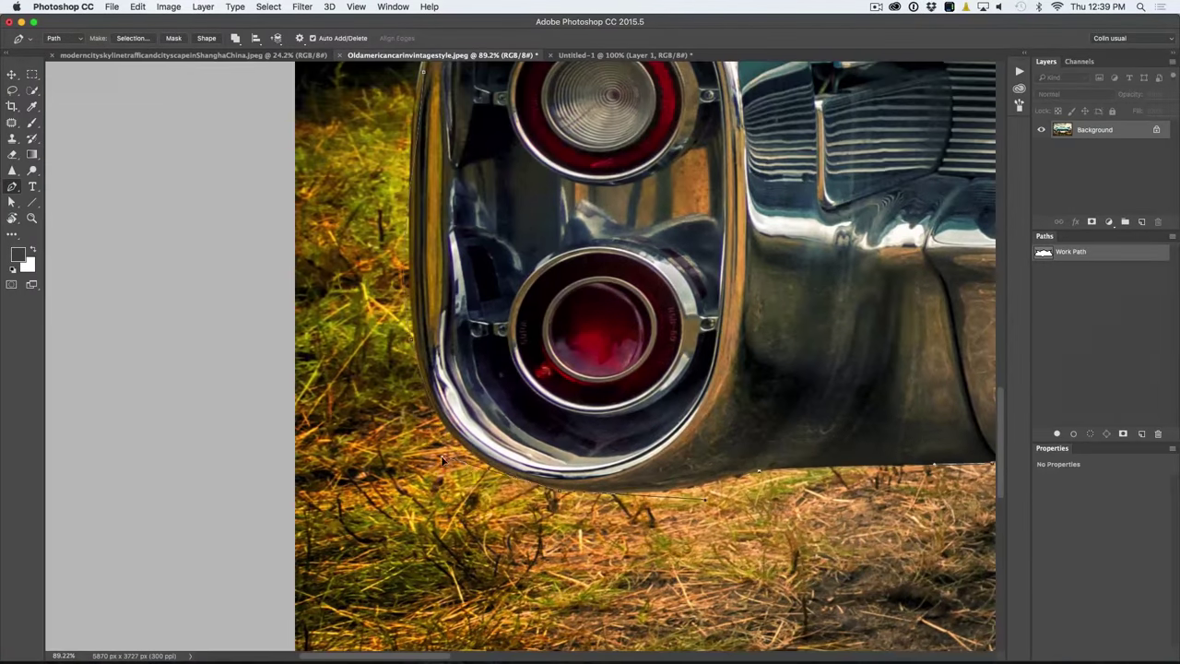
pyautogui.scroll(10, 395, 438)
pyautogui.hscroll(4, 394, 439)
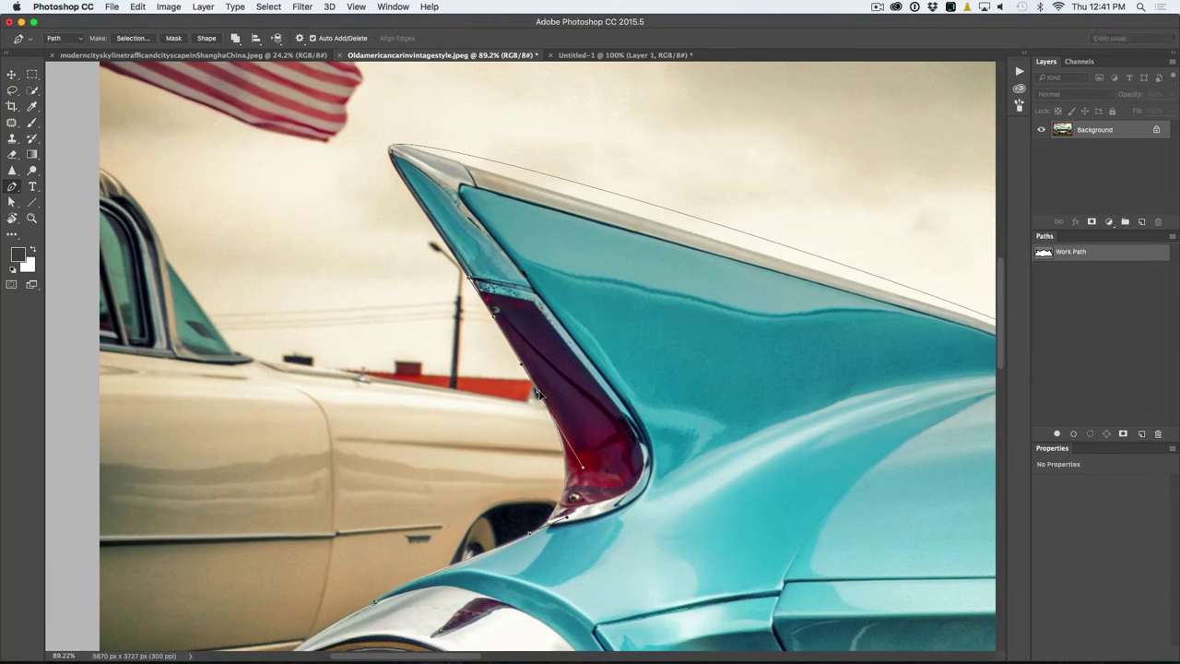
pyautogui.scroll(4, 709, 410)
pyautogui.hscroll(5, 709, 410)
pyautogui.scroll(-1, 709, 410)
pyautogui.moveTo(537, 348); pyautogui.dragTo(322, 274)
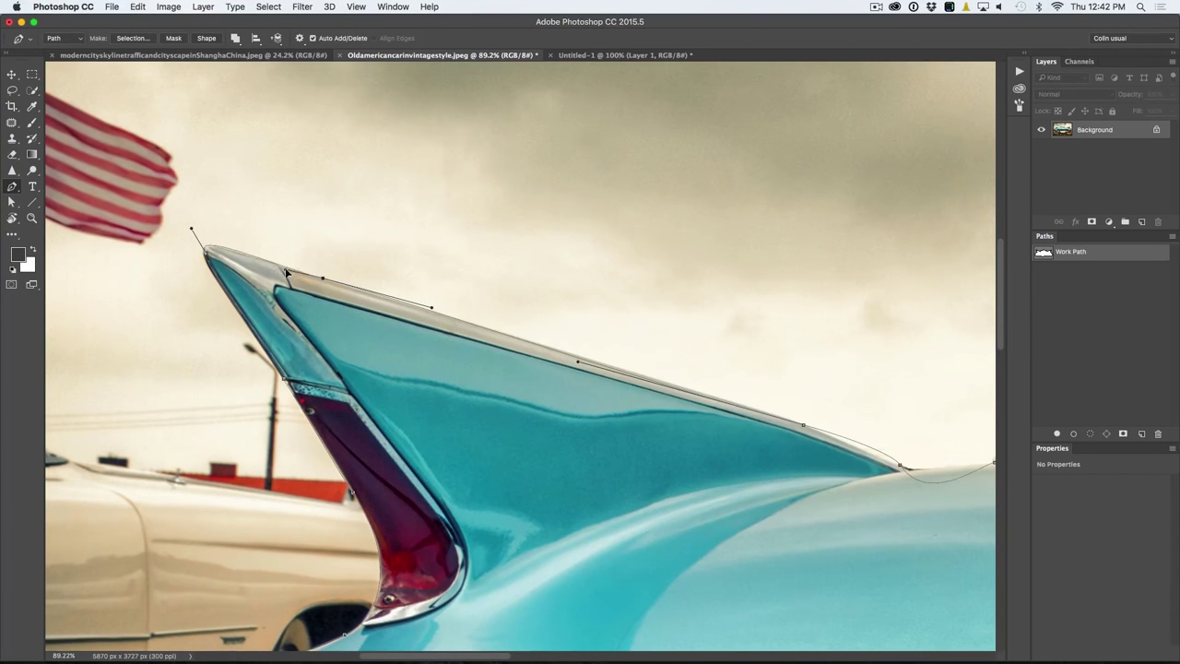
# Step: Fit the path to the left window pillar and roof corner by adjusting the anchor points and handles there
pyautogui.scroll(-5, 491, 321)
pyautogui.hscroll(8, 491, 321)
pyautogui.moveTo(571, 350); pyautogui.dragTo(576, 338)
pyautogui.moveTo(656, 277); pyautogui.dragTo(669, 262)
pyautogui.moveTo(728, 174); pyautogui.dragTo(736, 178)
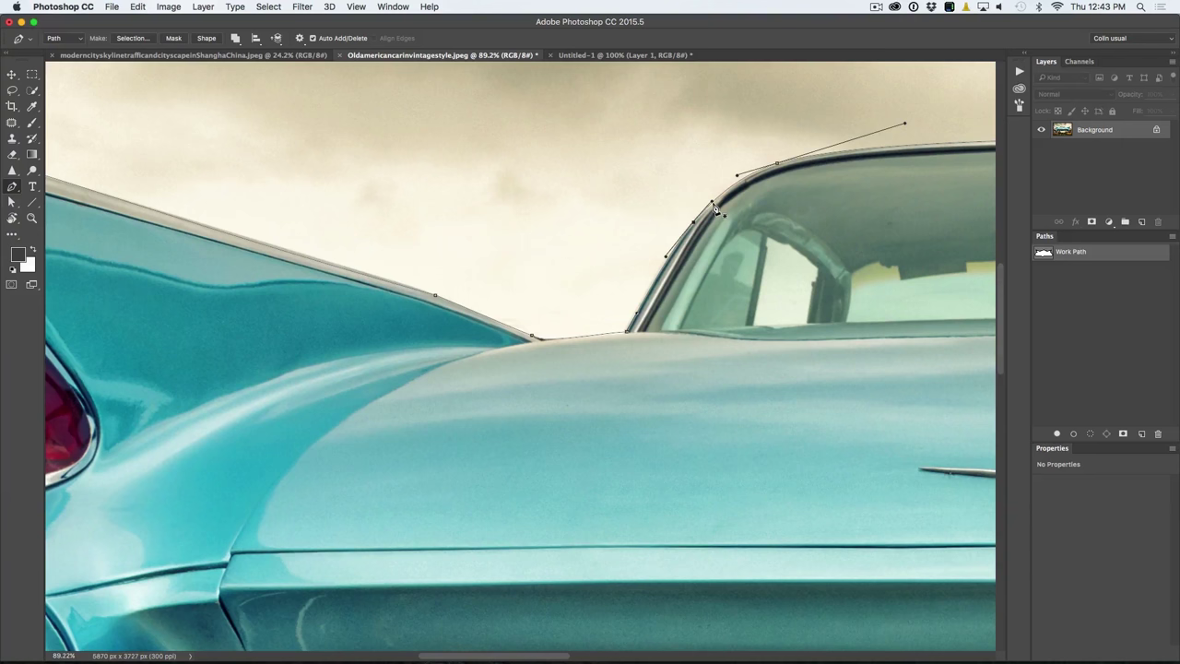
# Step: Save the work path under the name "car"
pyautogui.press('super+0')
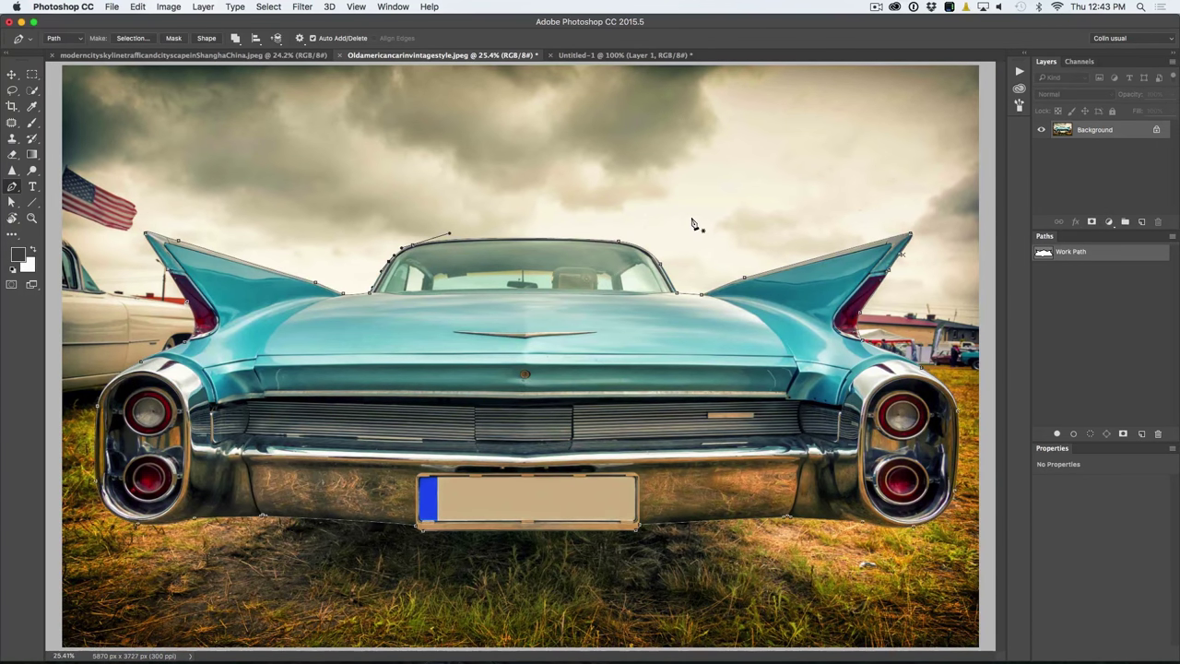
pyautogui.click(1172, 236)
pyautogui.click(1151, 242)
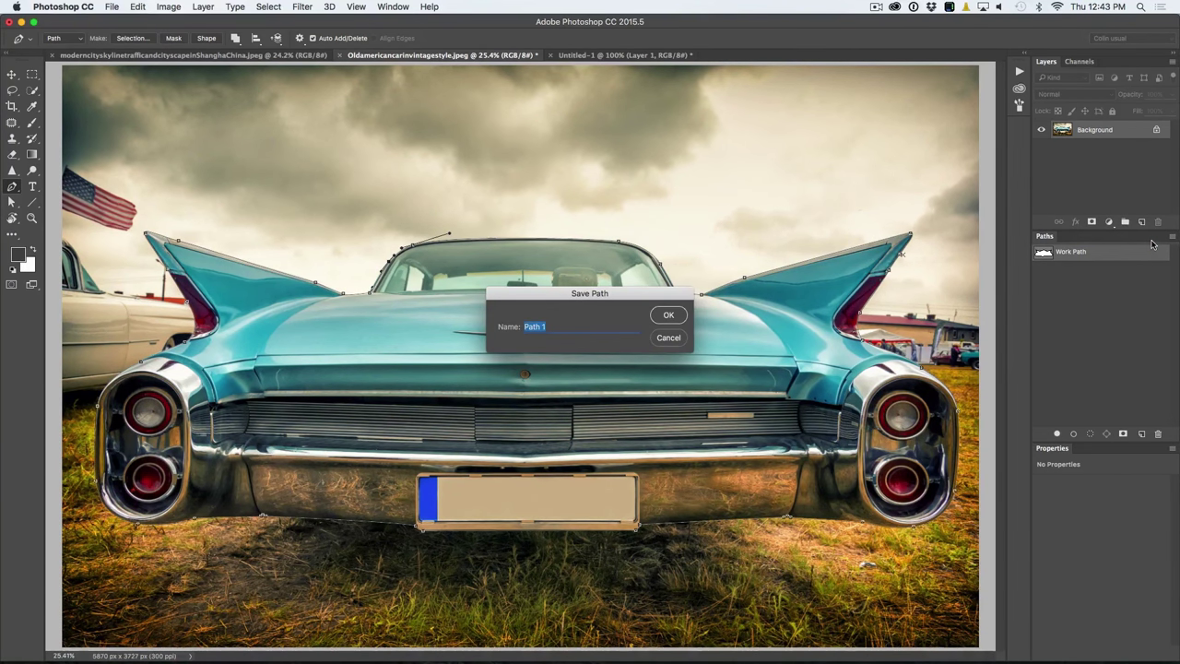
pyautogui.write('car')
pyautogui.press('Return')
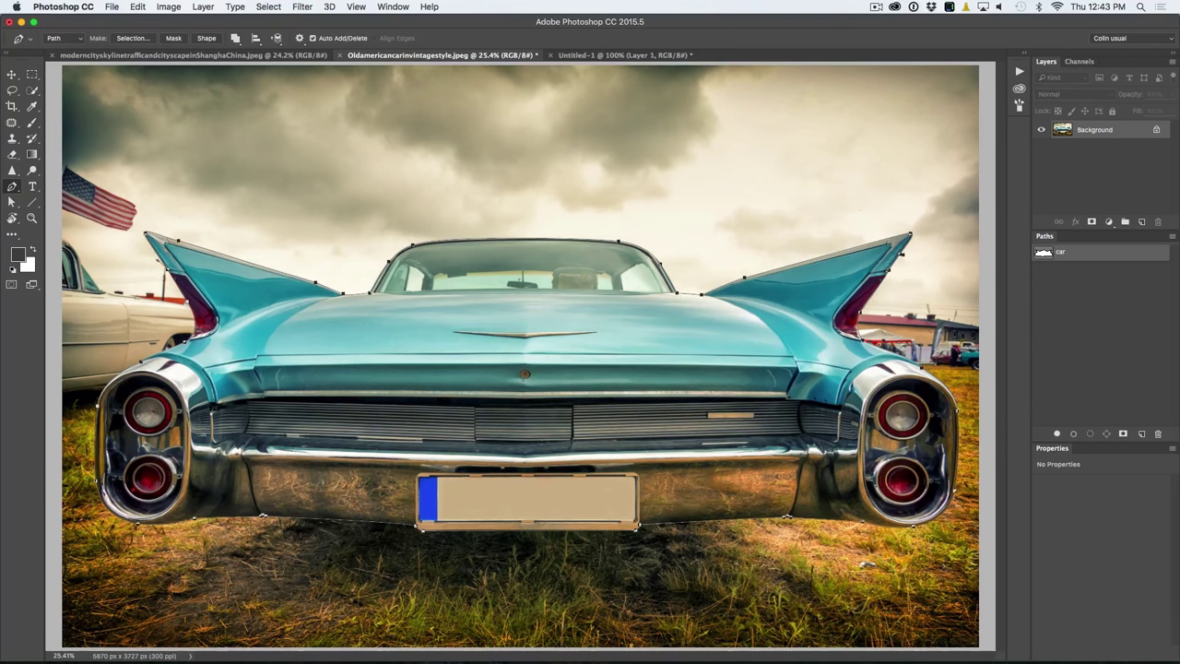
# Step: Load the car path as a selection and turn it into a layer mask that hides the background
pyautogui.click(1089, 434)
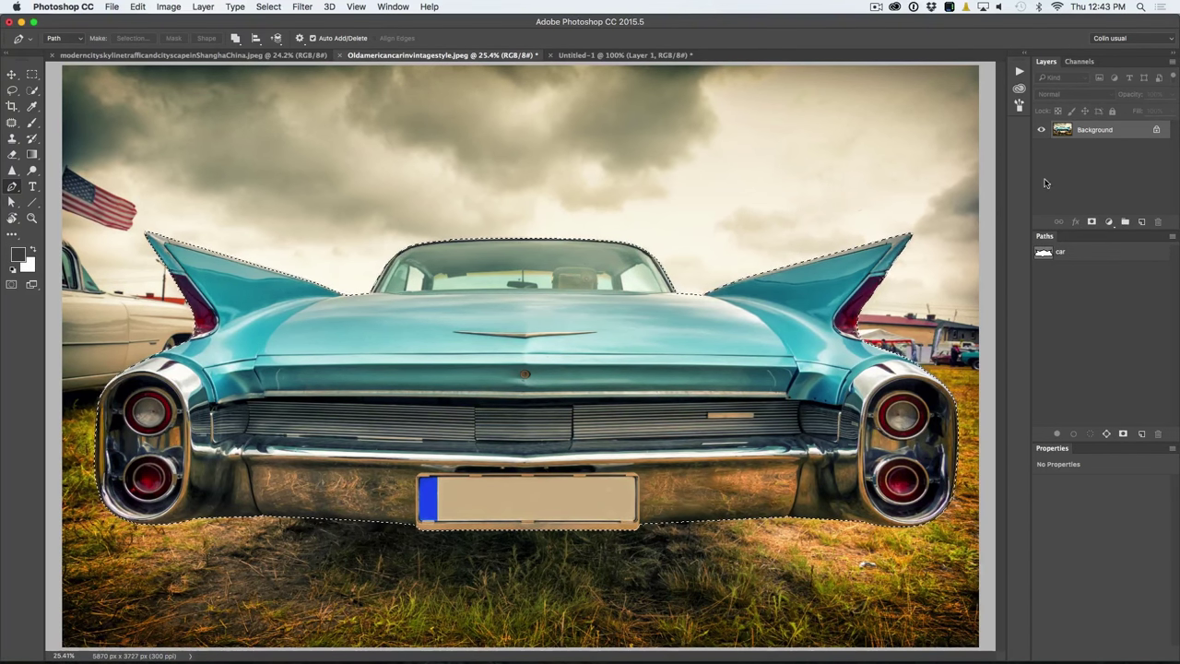
pyautogui.click(1090, 223)
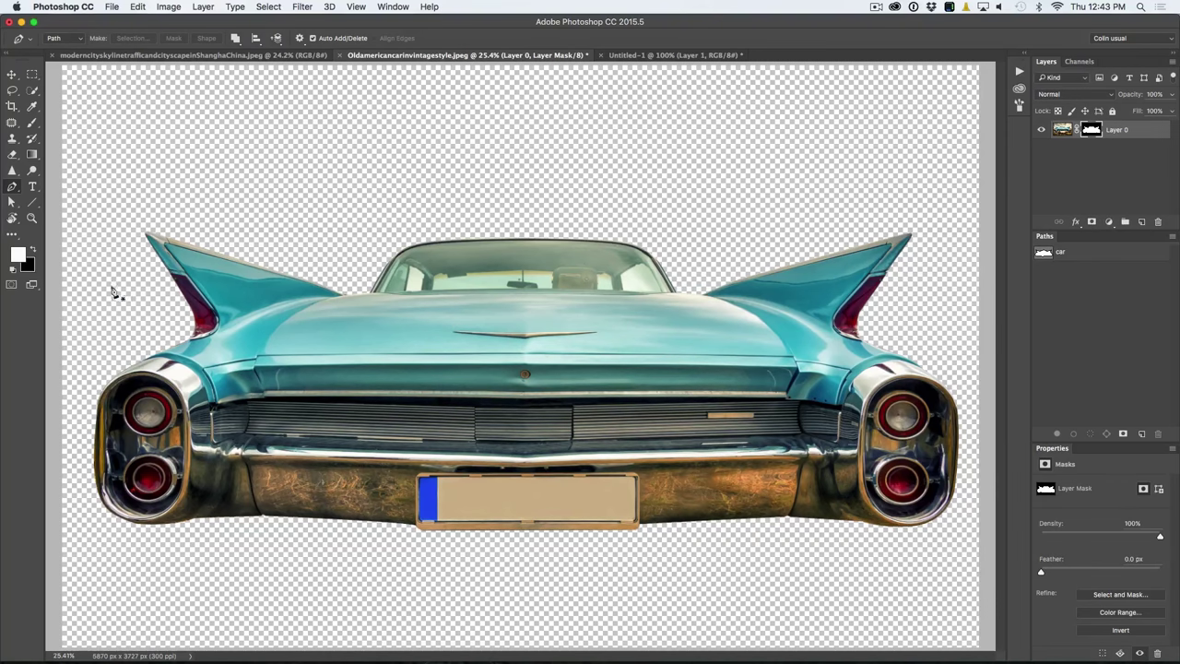
# Step: Inspect the masked car's edges up close around the left tail lights, bumper, fin and roof
pyautogui.click(32, 217)
pyautogui.click(194, 267)
pyautogui.moveTo(360, 277); pyautogui.dragTo(553, 273)
pyautogui.moveTo(189, 350); pyautogui.dragTo(403, 280)
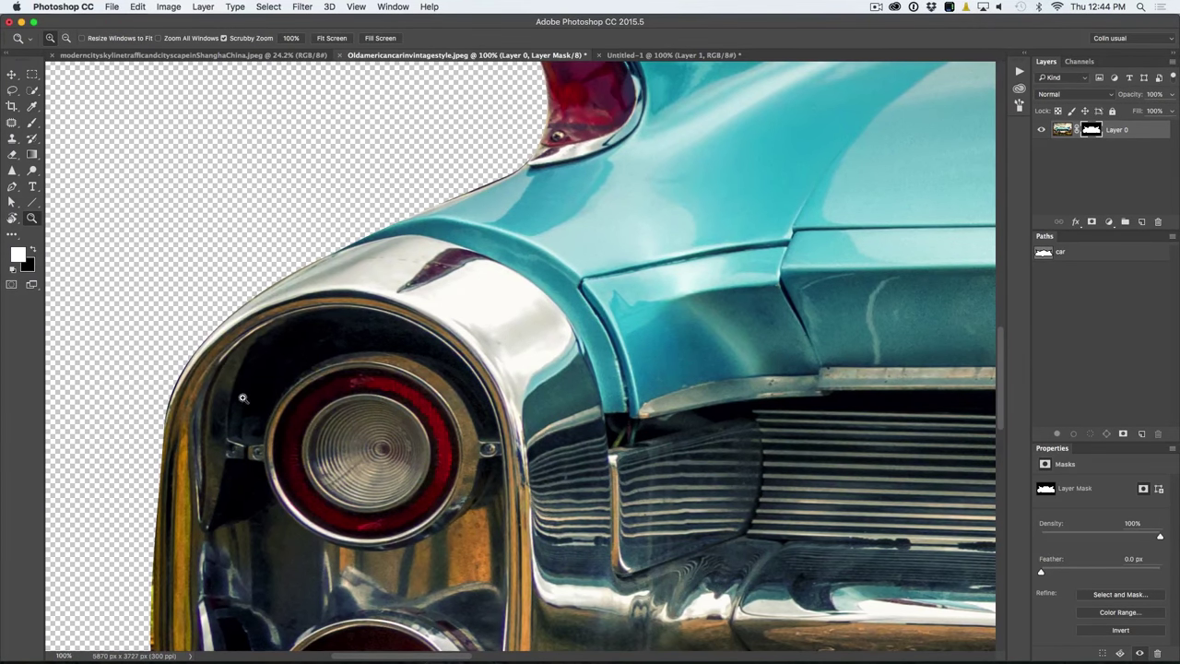
pyautogui.scroll(-5, 223, 406)
pyautogui.hscroll(-4, 223, 407)
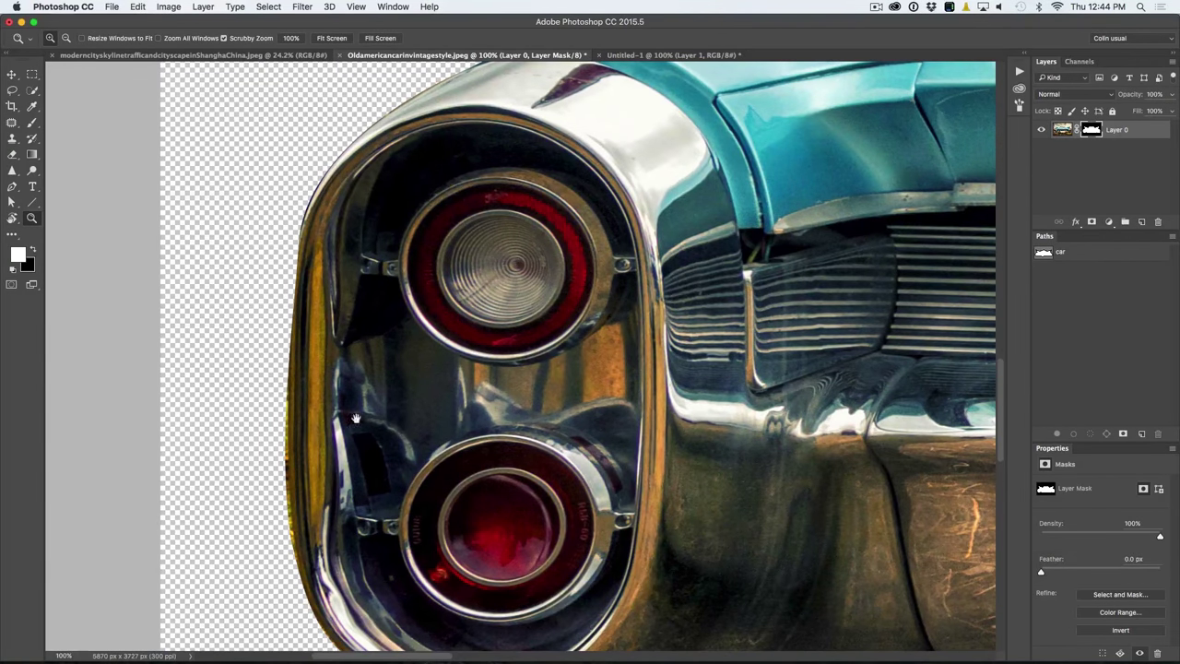
pyautogui.hscroll(10, 332, 447)
pyautogui.scroll(5, 410, 249)
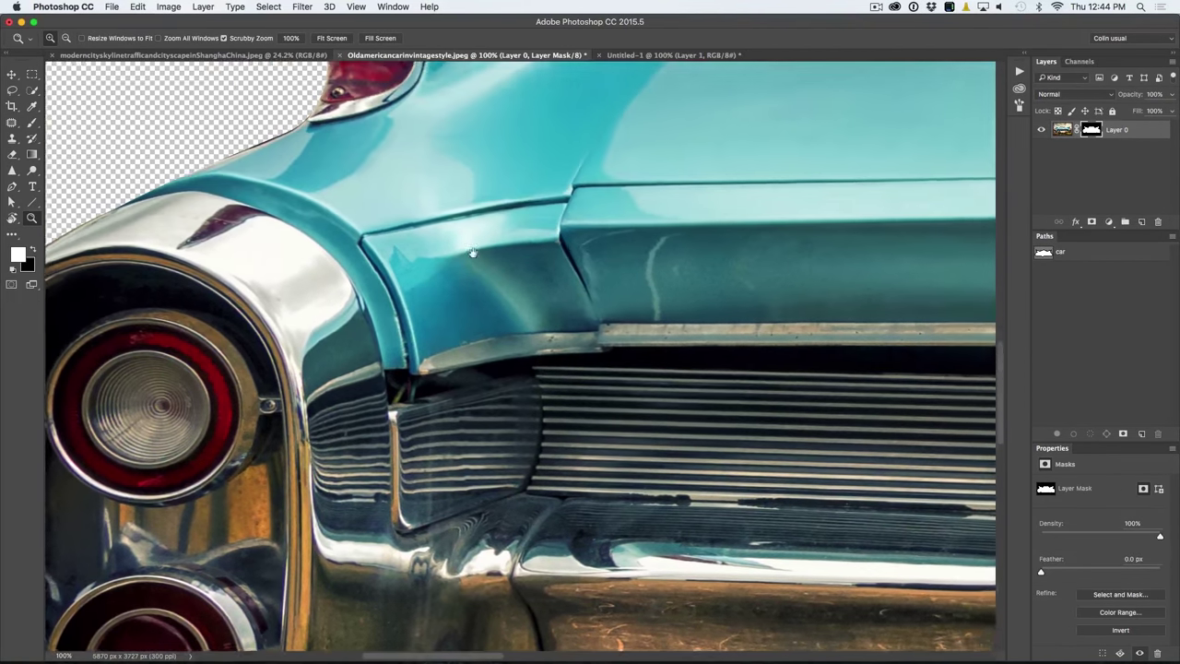
pyautogui.scroll(10, 432, 290)
pyautogui.scroll(-3, 514, 343)
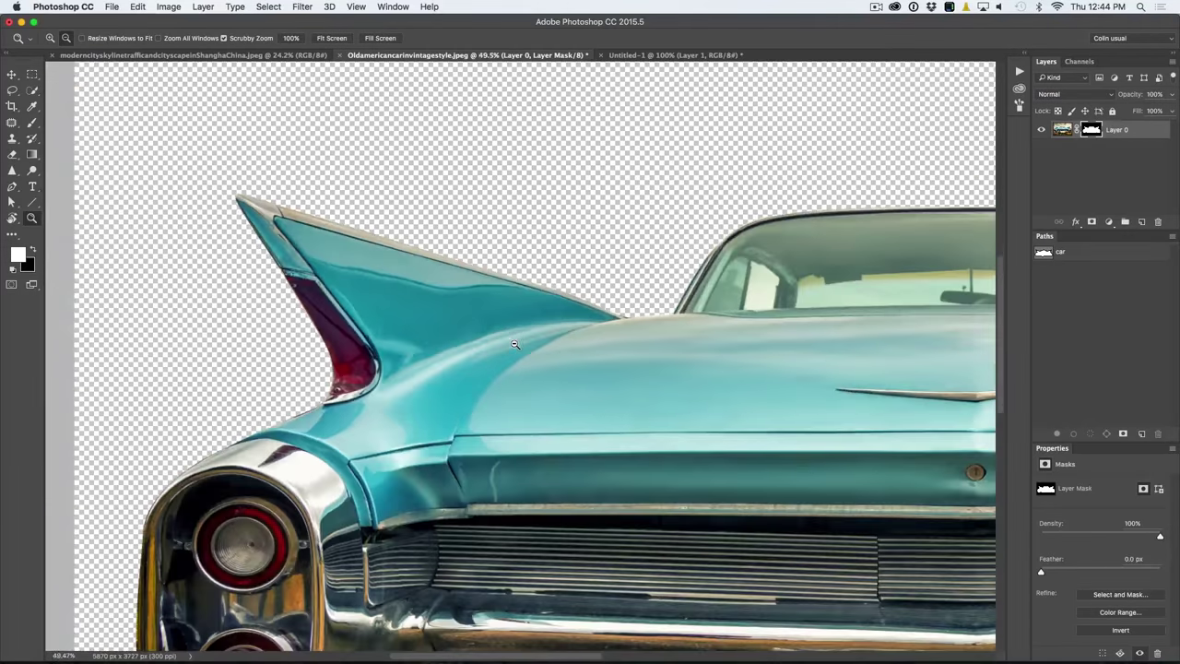
pyautogui.scroll(-3, 514, 343)
pyautogui.moveTo(562, 367); pyautogui.dragTo(410, 339)
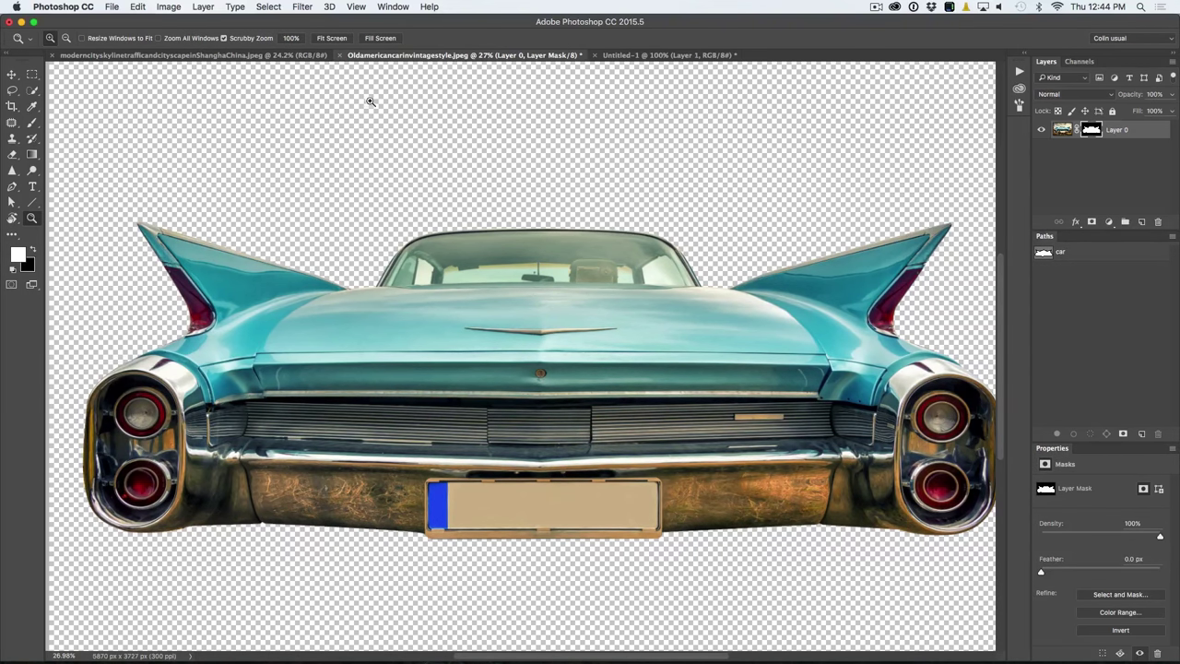
# Step: Move the masked car layer into the Shanghai skyline document and position it over the scene
pyautogui.click(12, 74)
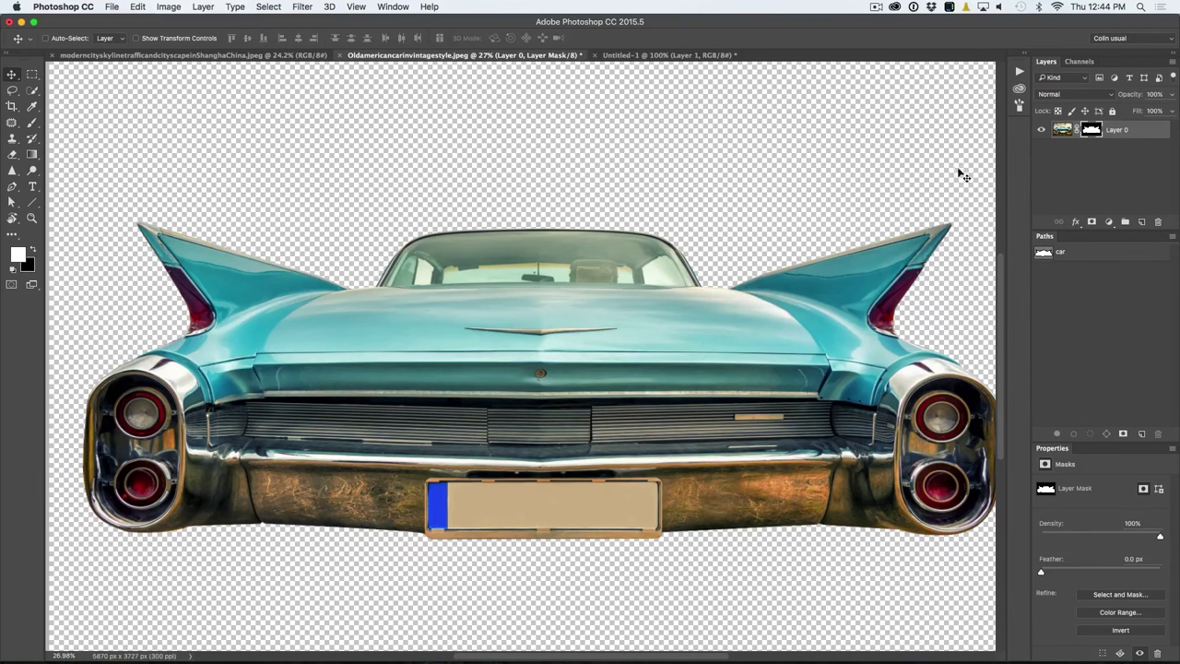
pyautogui.click(1062, 129)
pyautogui.moveTo(540, 391); pyautogui.dragTo(516, 374)
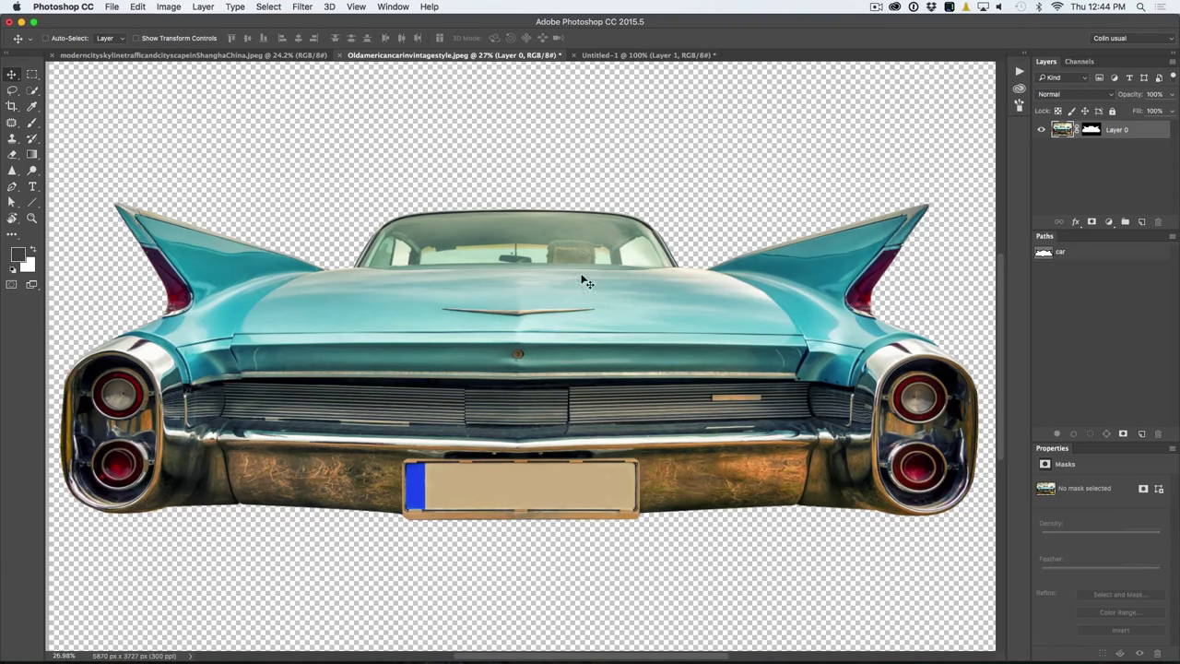
pyautogui.moveTo(653, 337); pyautogui.dragTo(264, 211)
pyautogui.moveTo(497, 284); pyautogui.dragTo(514, 316)
pyautogui.moveTo(443, 318); pyautogui.dragTo(650, 338)
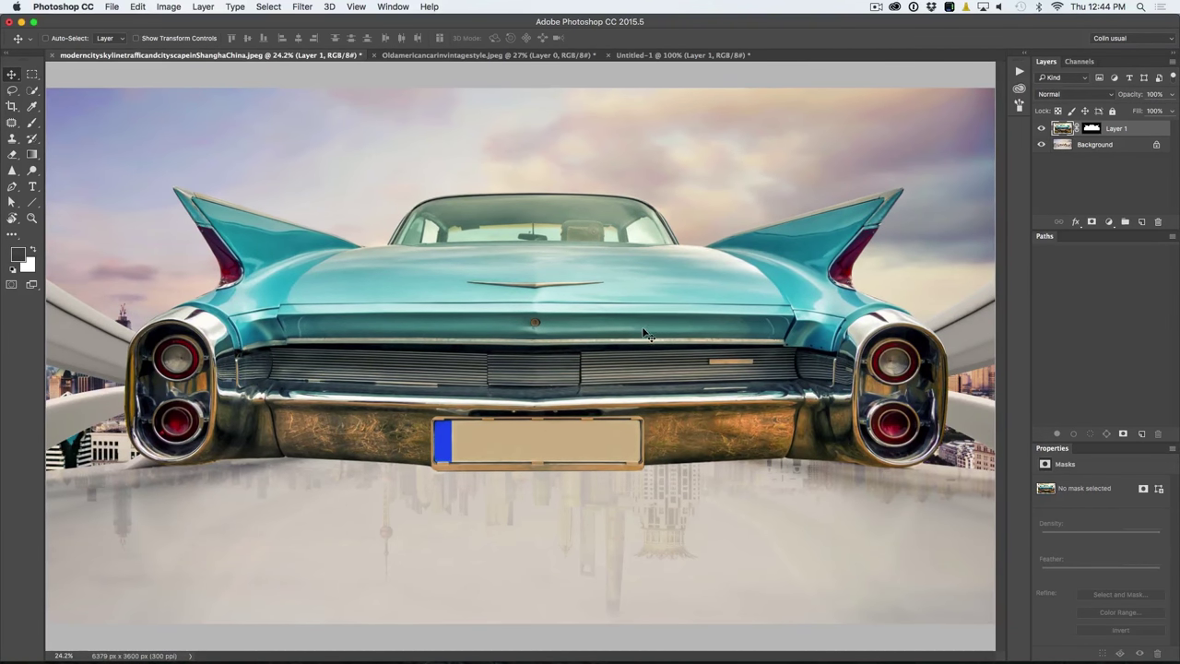
# Step: Scale the car down to a little over half the image width and place it on the right side of the skyline scene
pyautogui.press('super+0')
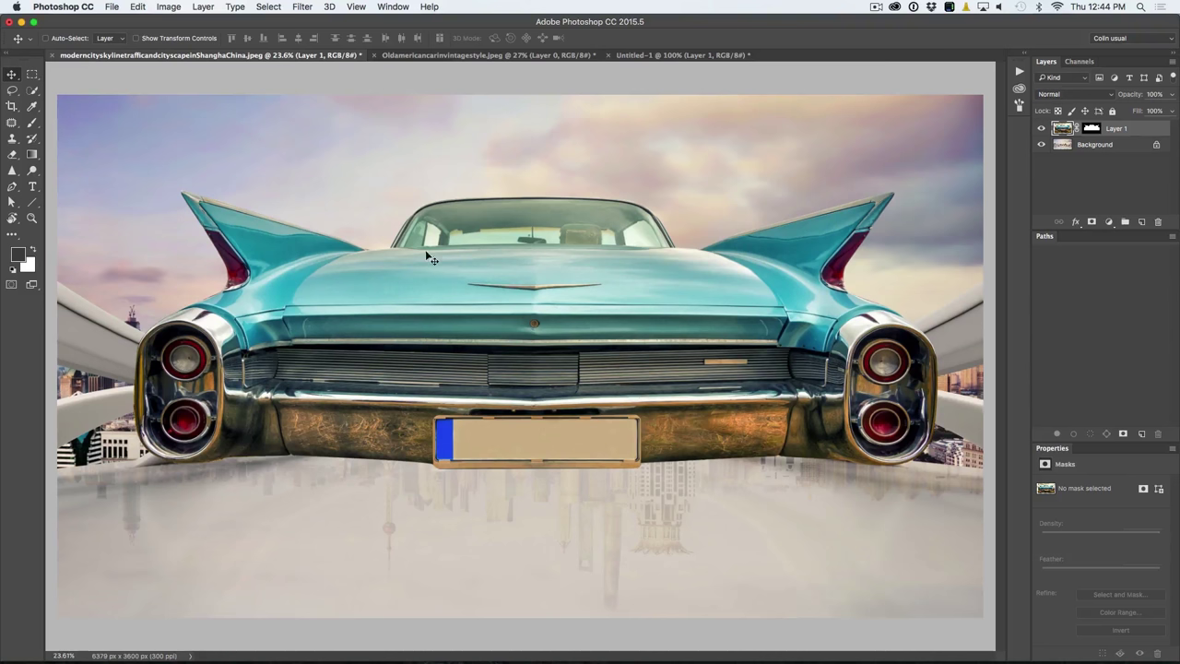
pyautogui.press('super+t')
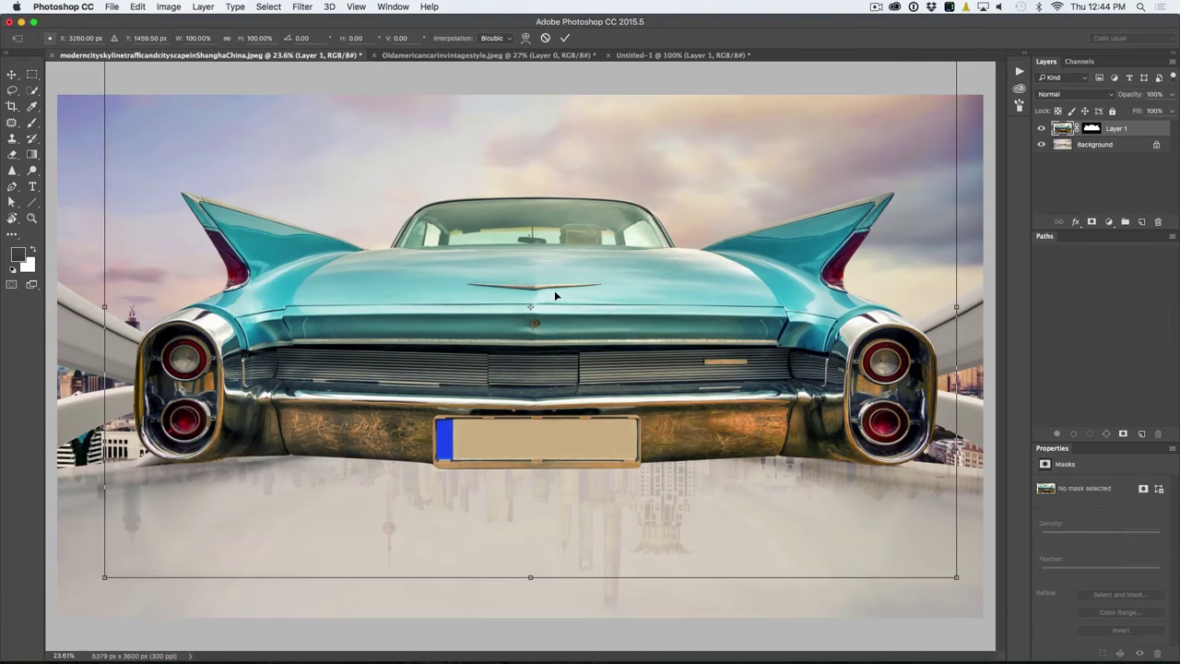
pyautogui.moveTo(476, 269); pyautogui.dragTo(486, 314)
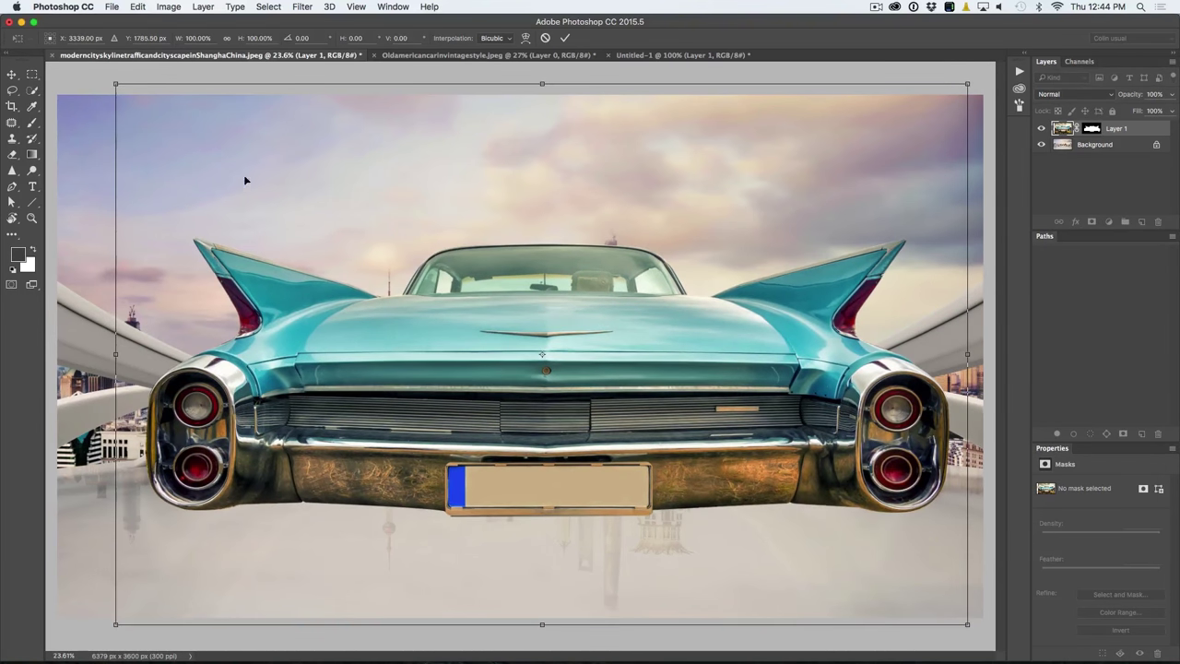
pyautogui.moveTo(116, 85); pyautogui.dragTo(440, 249)
pyautogui.moveTo(735, 485); pyautogui.dragTo(730, 369)
pyautogui.press('Return')
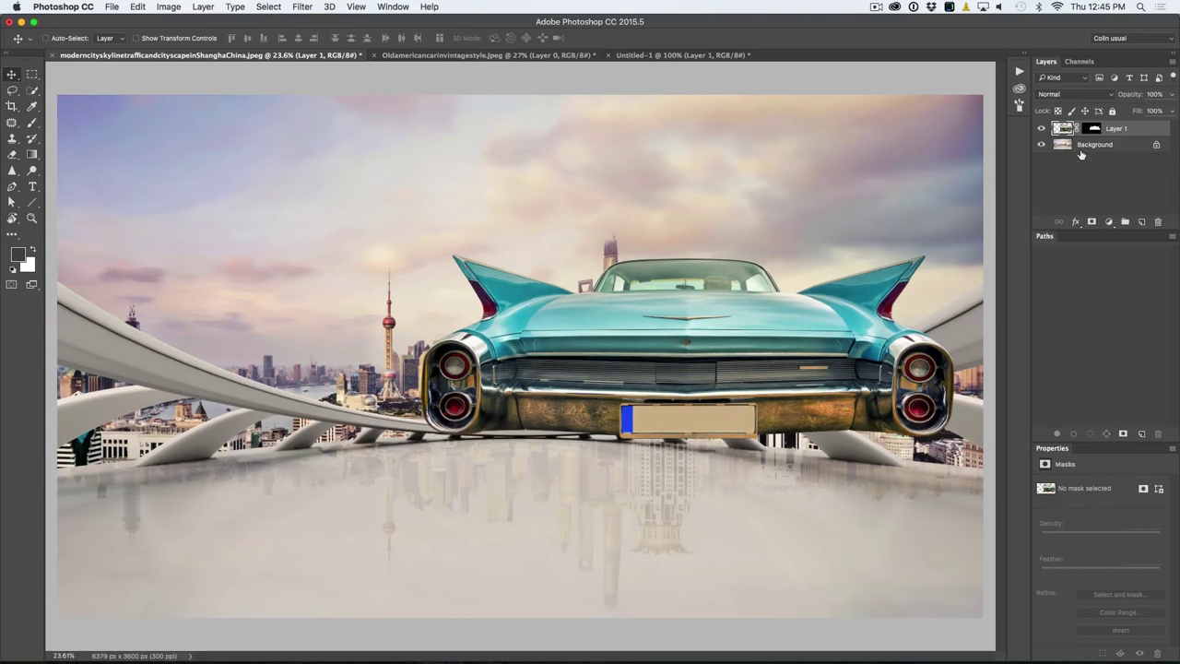
# Step: Duplicate the car layer and select the original car layer beneath the copy
pyautogui.press('super+j')
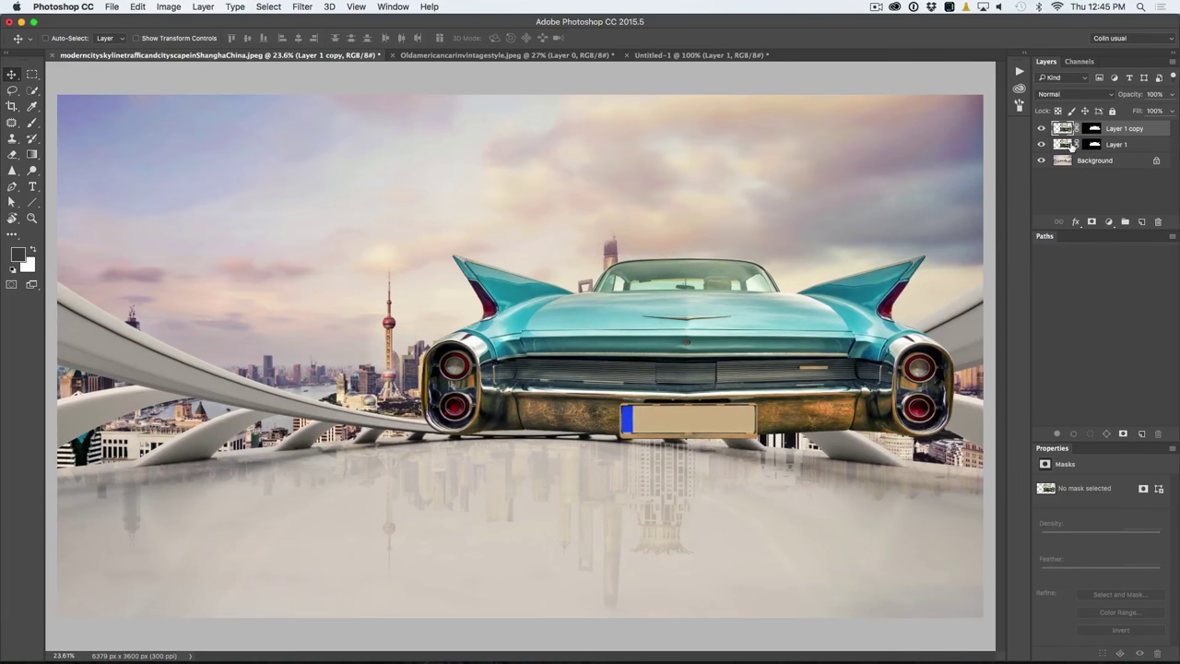
pyautogui.click(1065, 145)
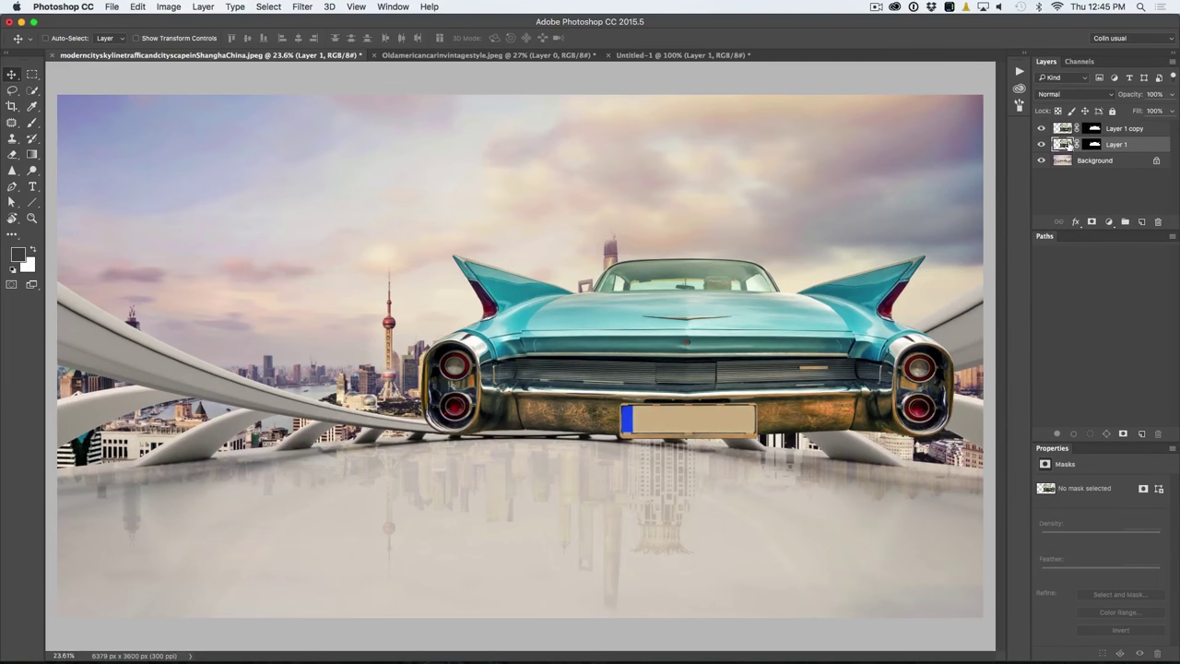
# Step: Flip the original car layer vertically and move it beneath the upright car so it mirrors the bumper as a reflection
pyautogui.press('super+t')
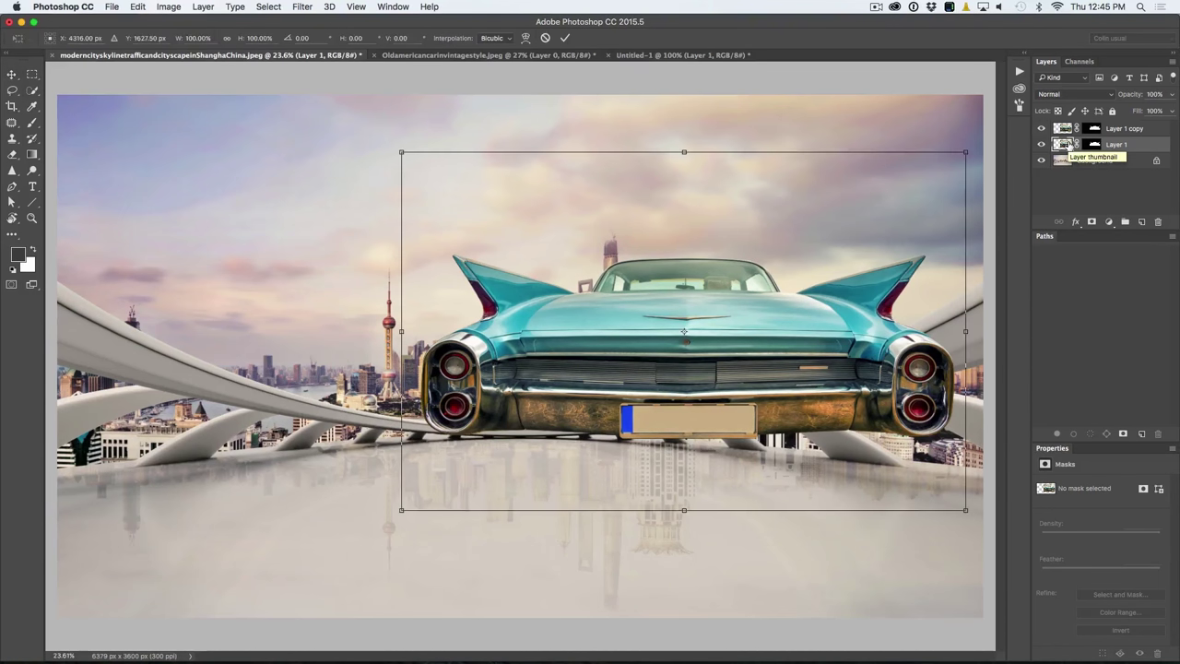
pyautogui.rightClick(695, 334)
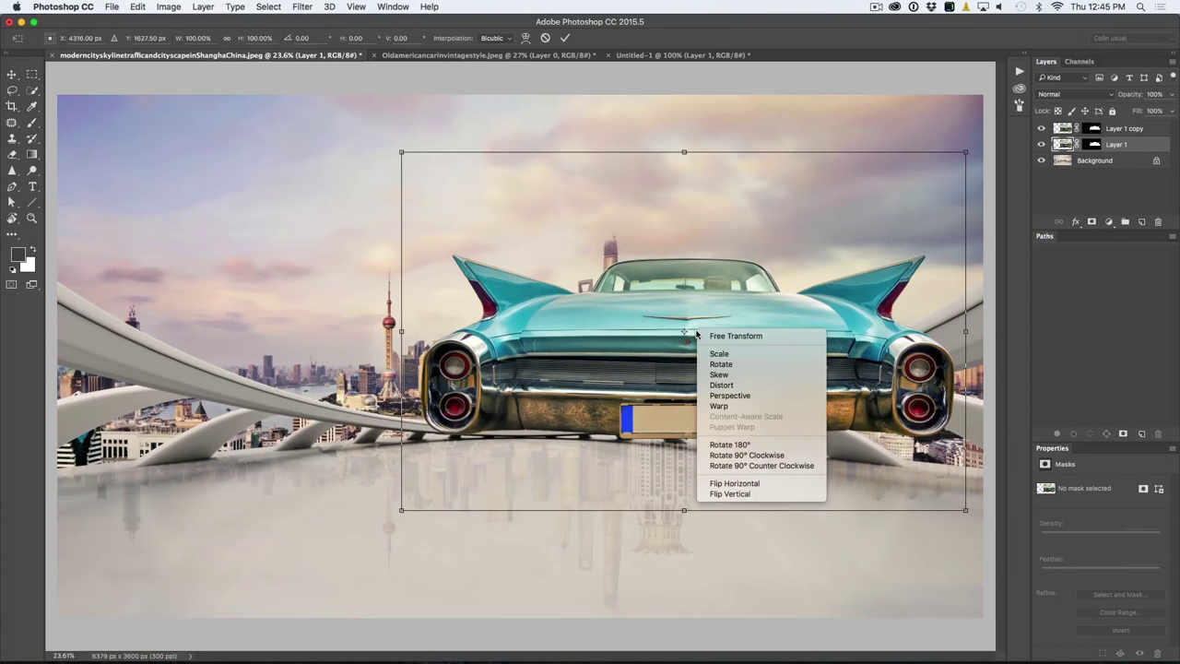
pyautogui.click(759, 496)
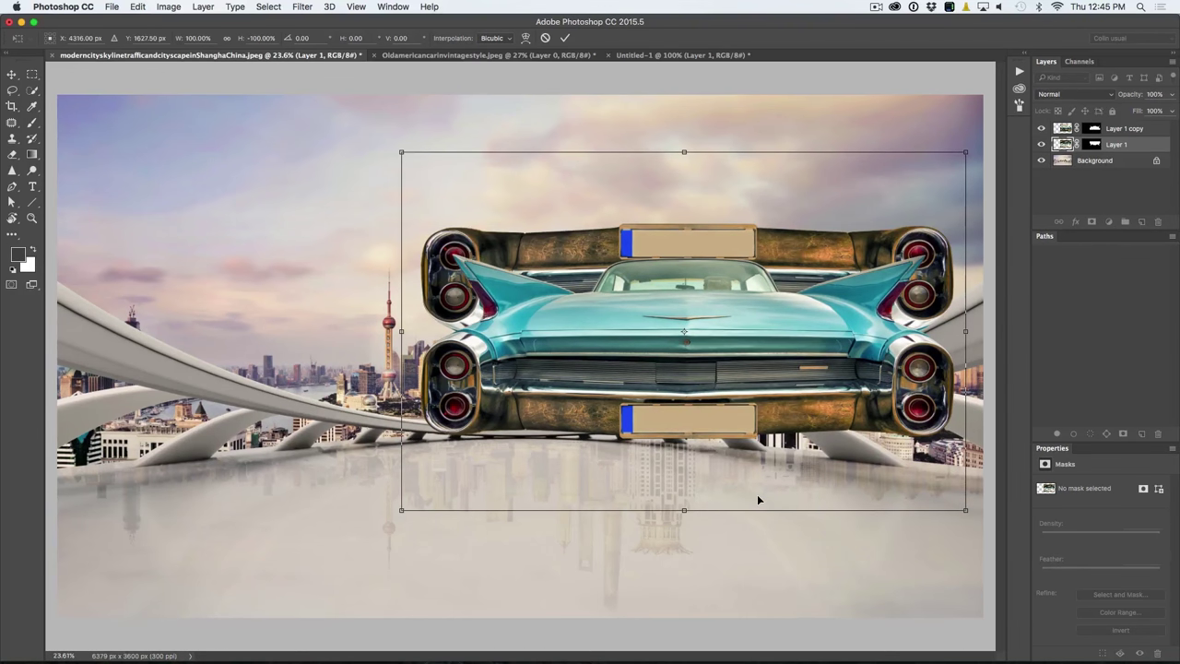
pyautogui.press('Return')
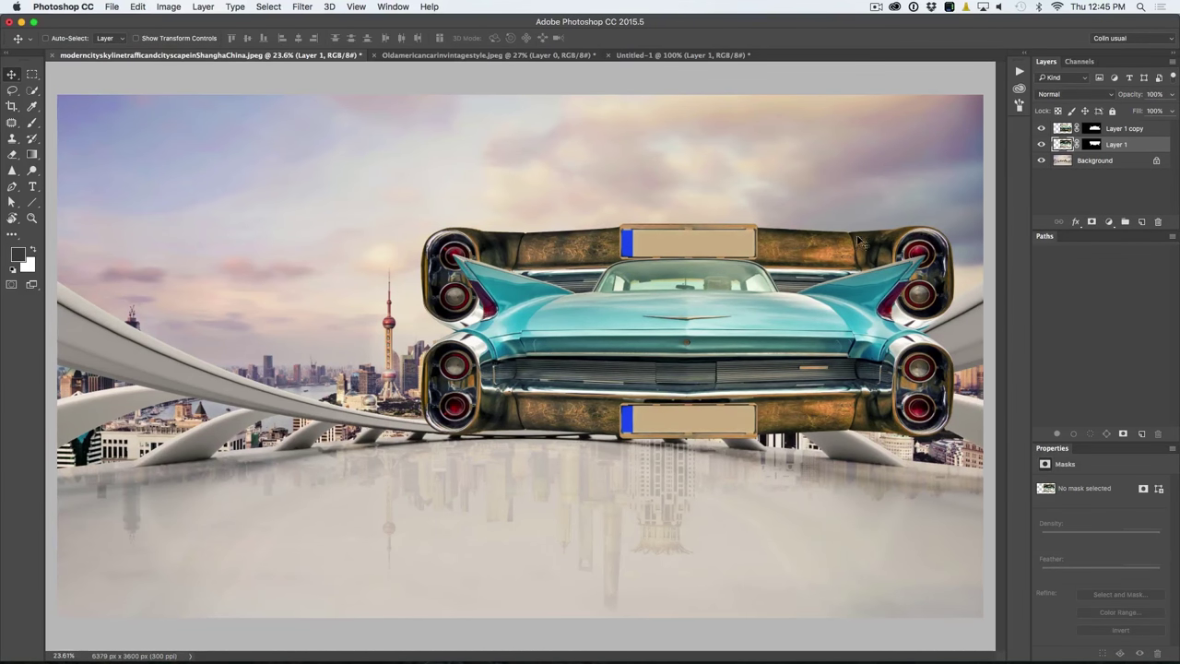
pyautogui.moveTo(802, 250); pyautogui.dragTo(778, 512)
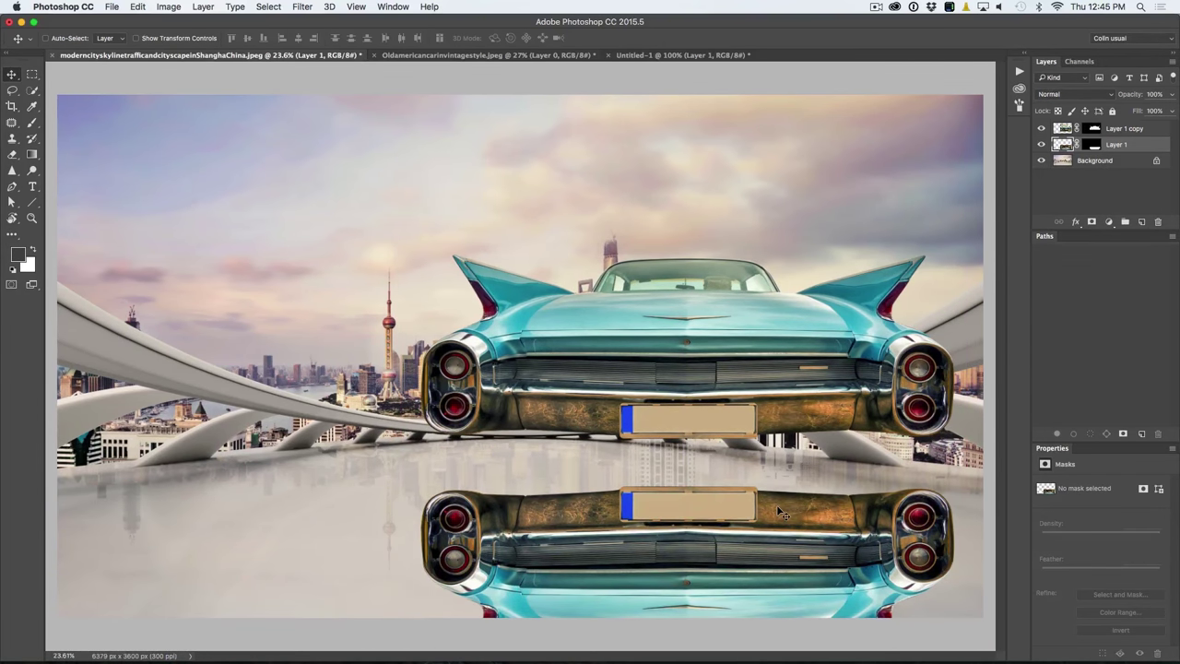
# Step: View the flipped car with its layer mask temporarily disabled, re-enable the mask and apply it permanently to the layer
pyautogui.click(1092, 145)
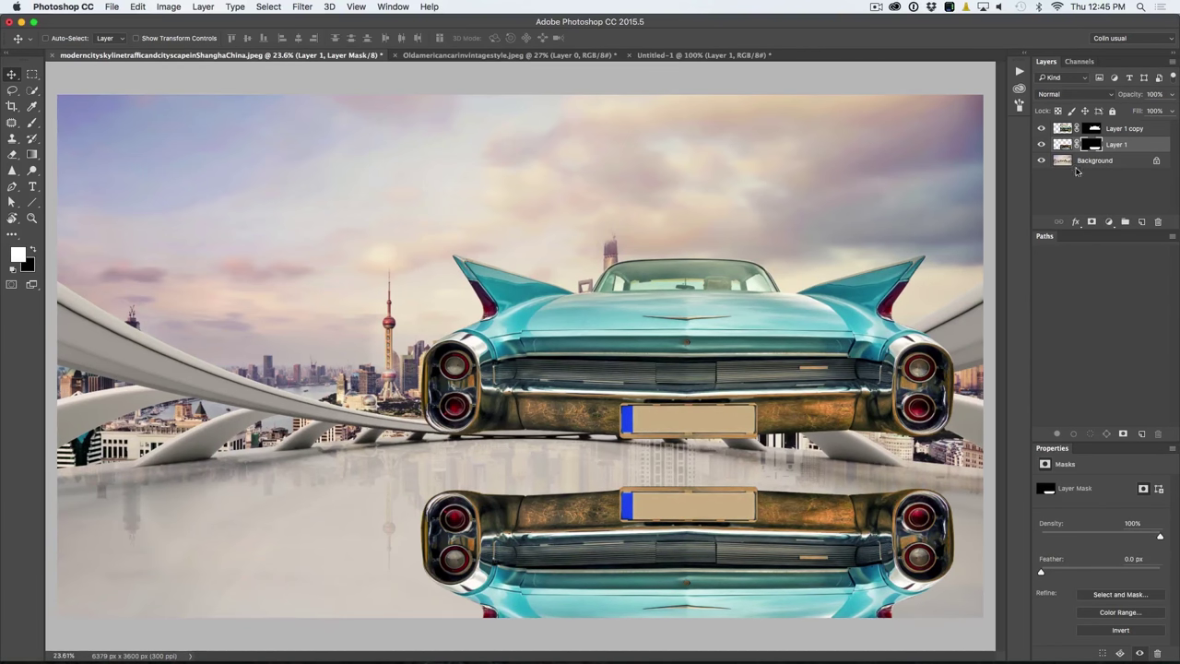
pyautogui.keyDown('shift'); pyautogui.click(1092, 145); pyautogui.keyUp('shift')
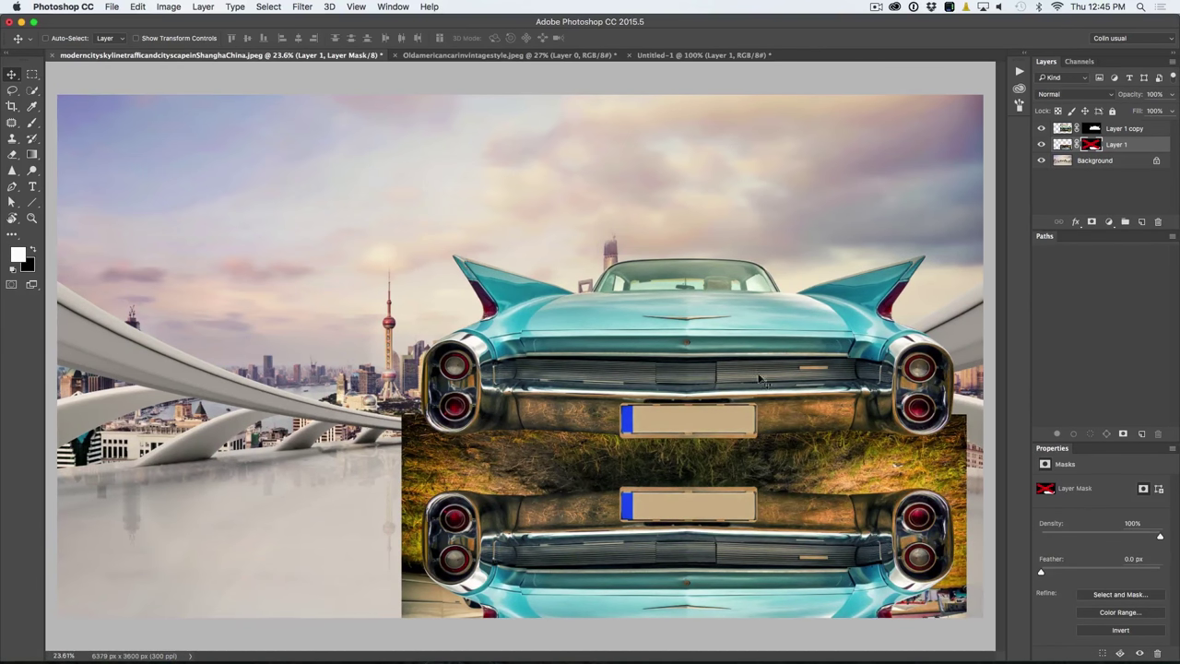
pyautogui.keyDown('shift'); pyautogui.click(1092, 145); pyautogui.keyUp('shift')
pyautogui.rightClick(1093, 144)
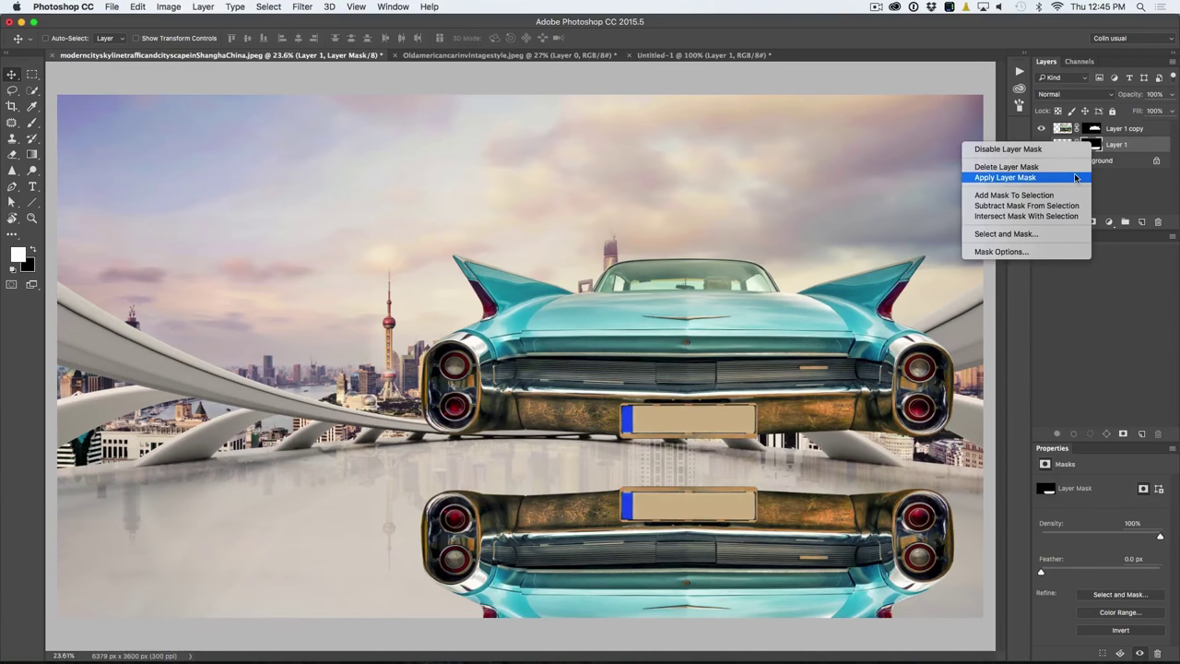
pyautogui.click(1075, 177)
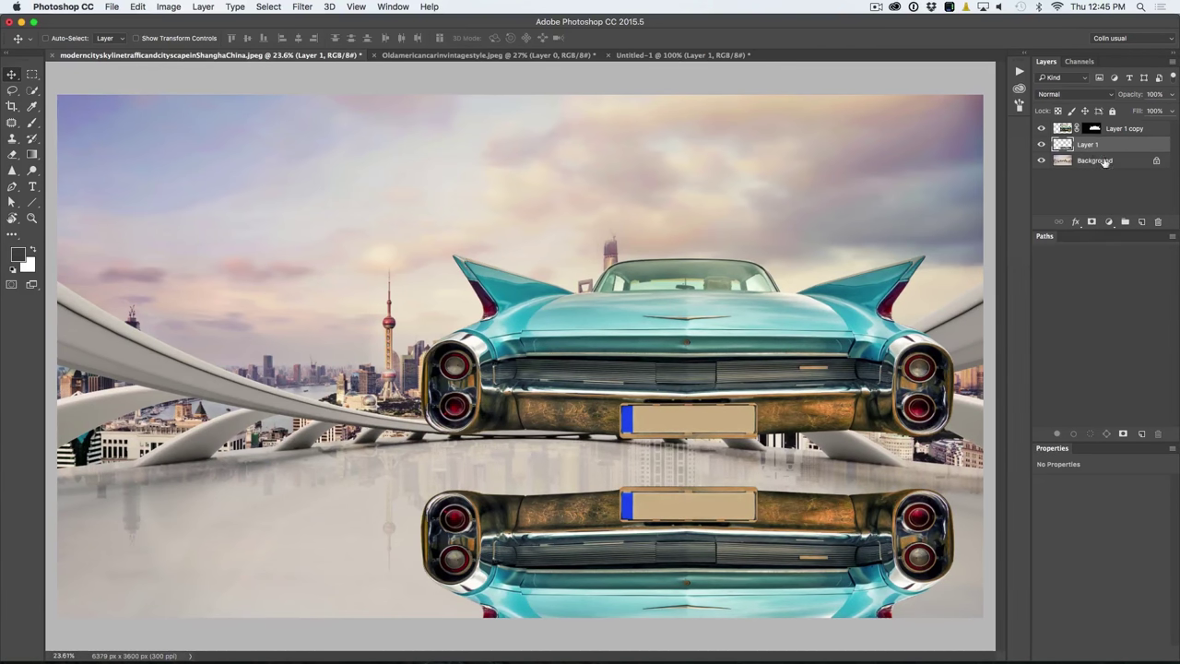
# Step: Fade the reflection out downward with a white-to-black linear gradient on a new layer mask, and set the layer opacity to 75%
pyautogui.click(1092, 221)
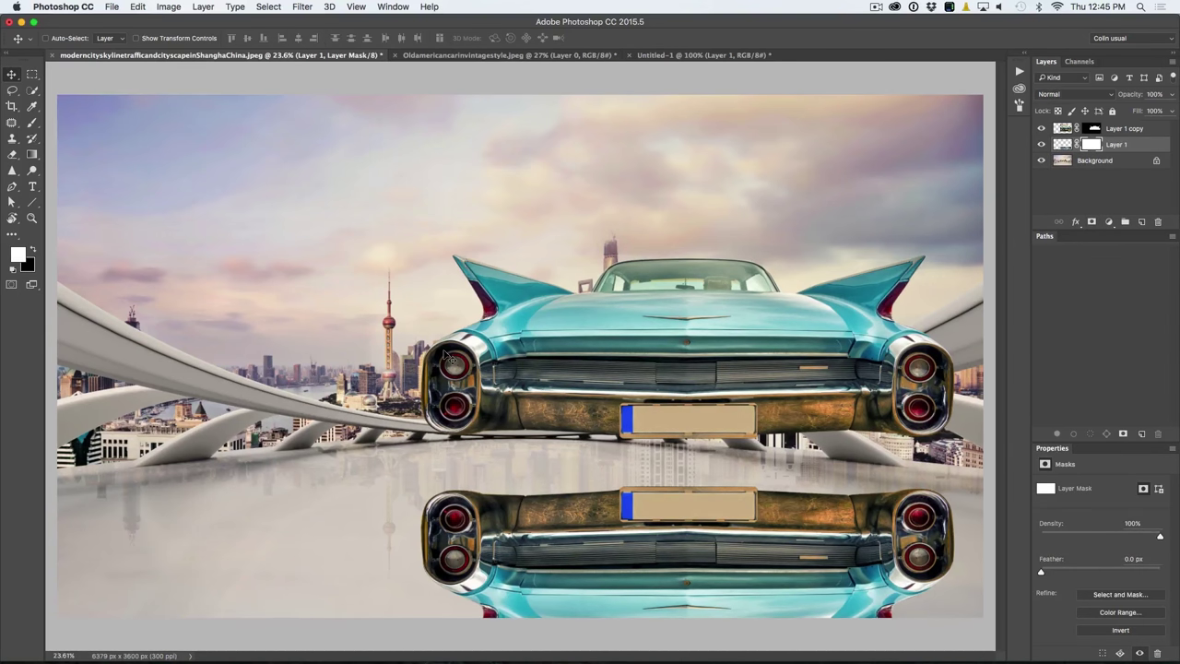
pyautogui.click(32, 154)
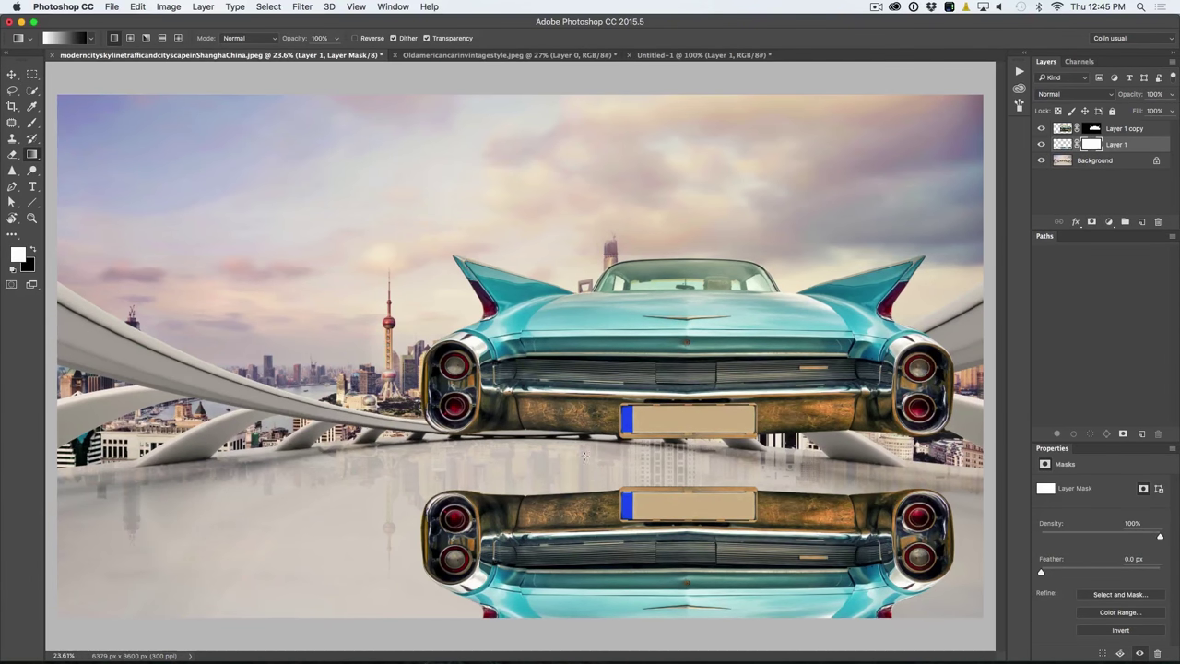
pyautogui.moveTo(599, 442); pyautogui.dragTo(599, 544)
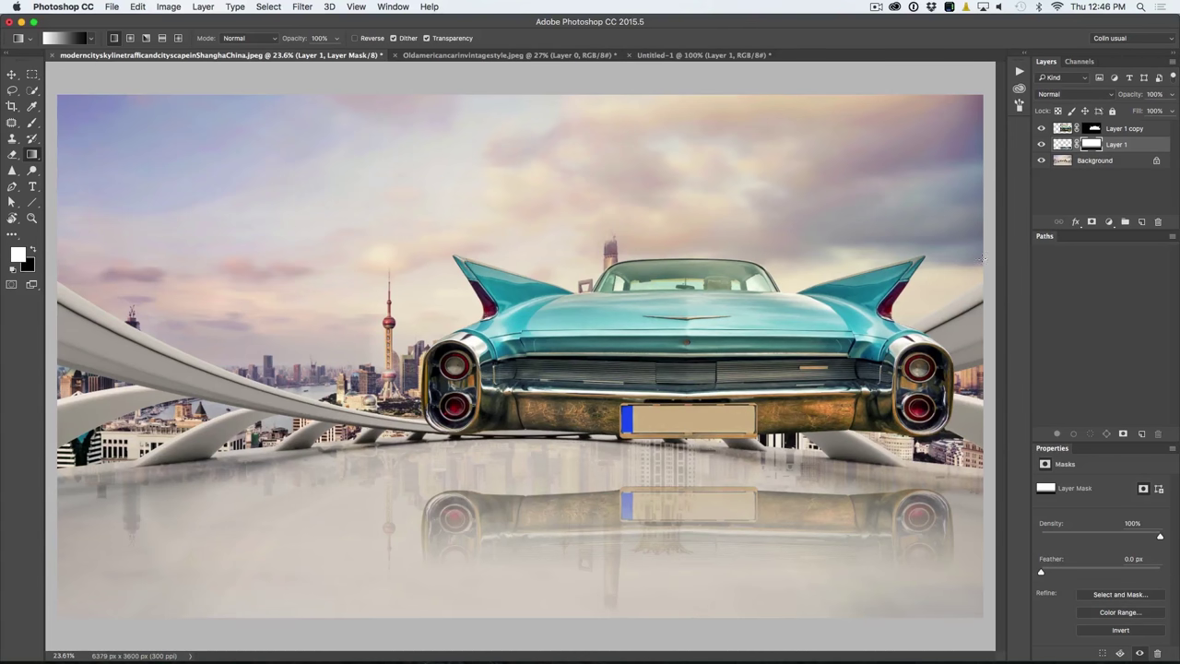
pyautogui.moveTo(1128, 96); pyautogui.dragTo(1105, 98)
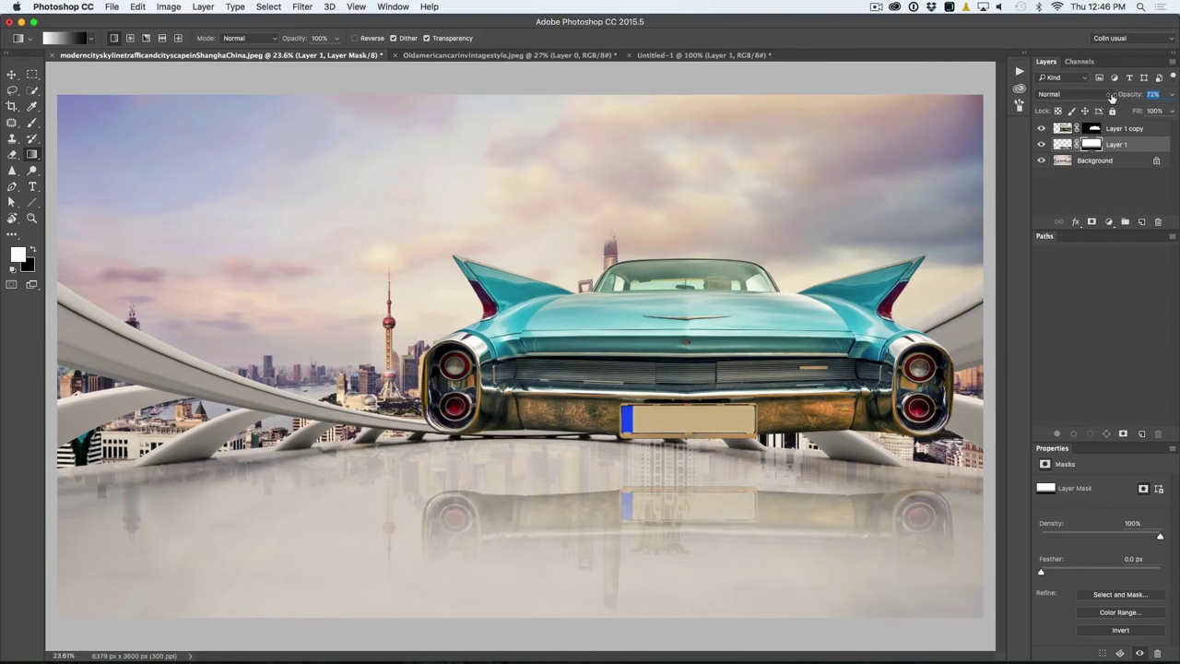
# Step: Select both the car and reflection layers and move them together slightly up and to the left in the scene
pyautogui.click(12, 74)
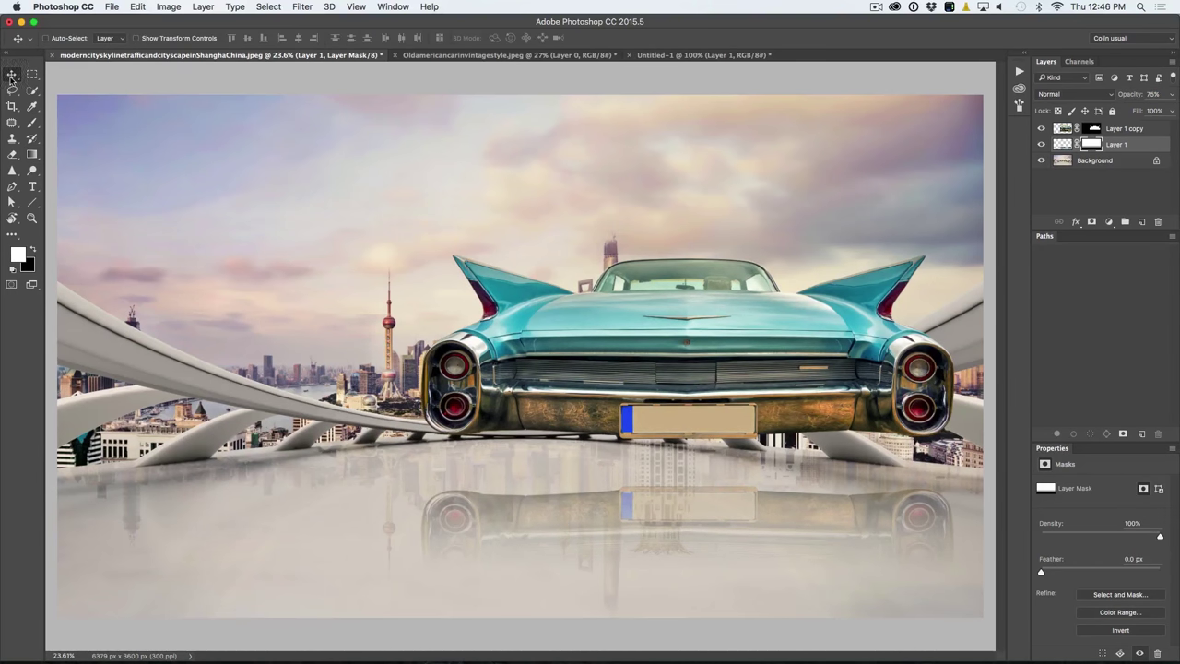
pyautogui.keyDown('shift'); pyautogui.click(1126, 130); pyautogui.keyUp('shift')
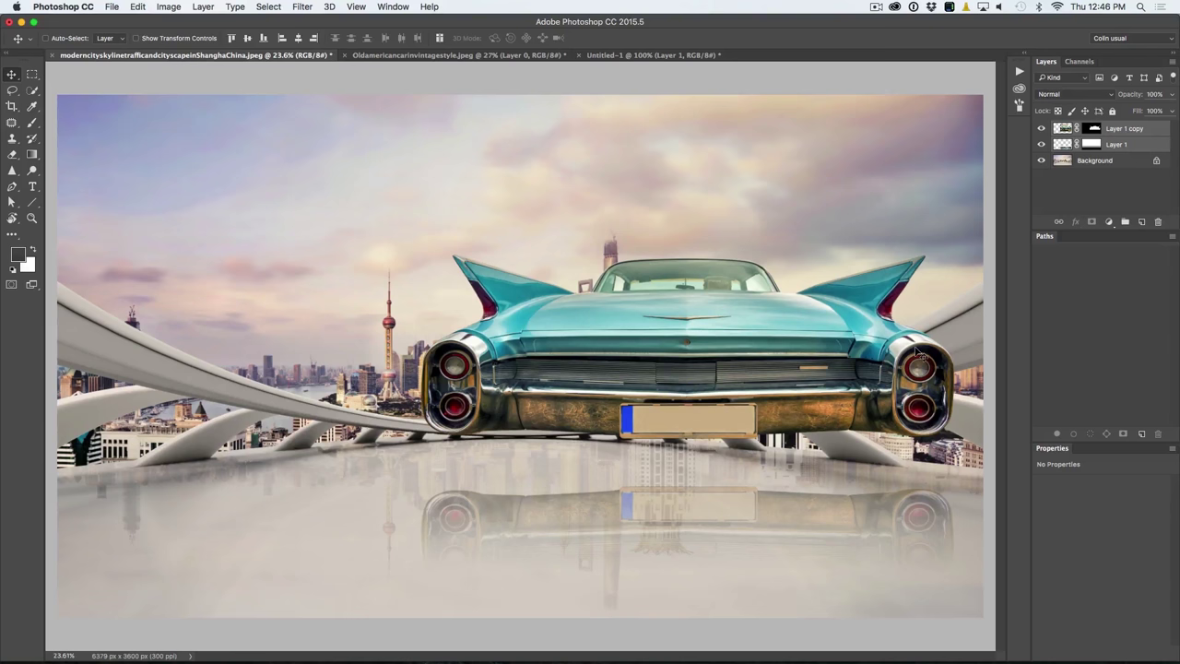
pyautogui.moveTo(901, 348); pyautogui.dragTo(831, 325)
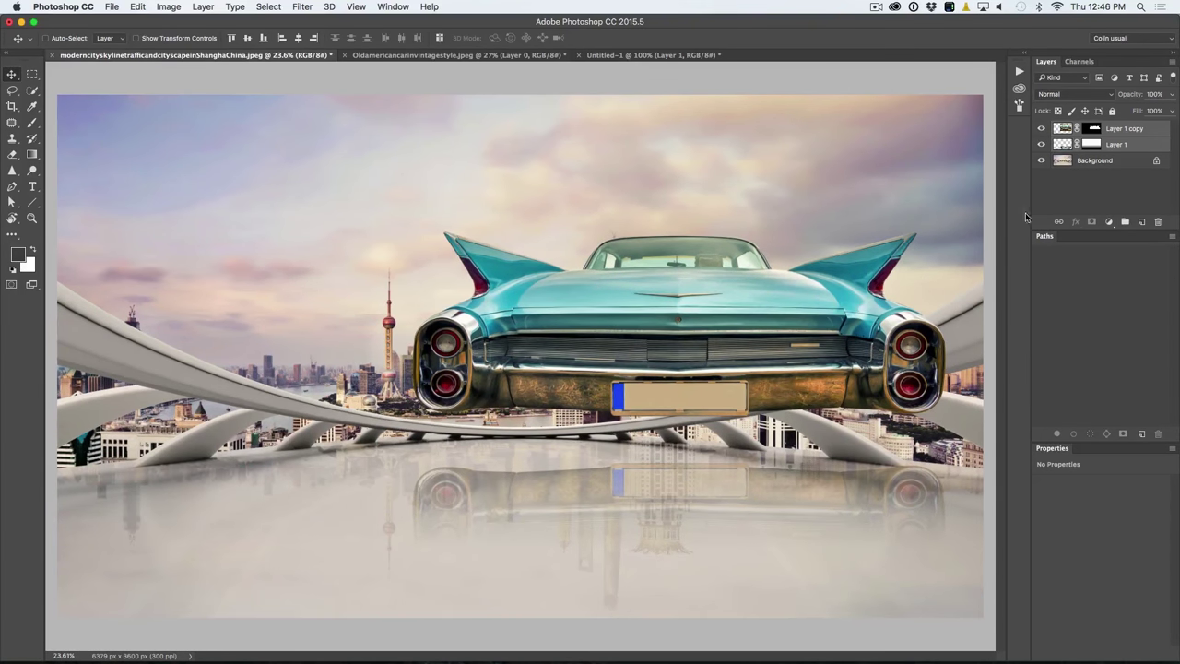